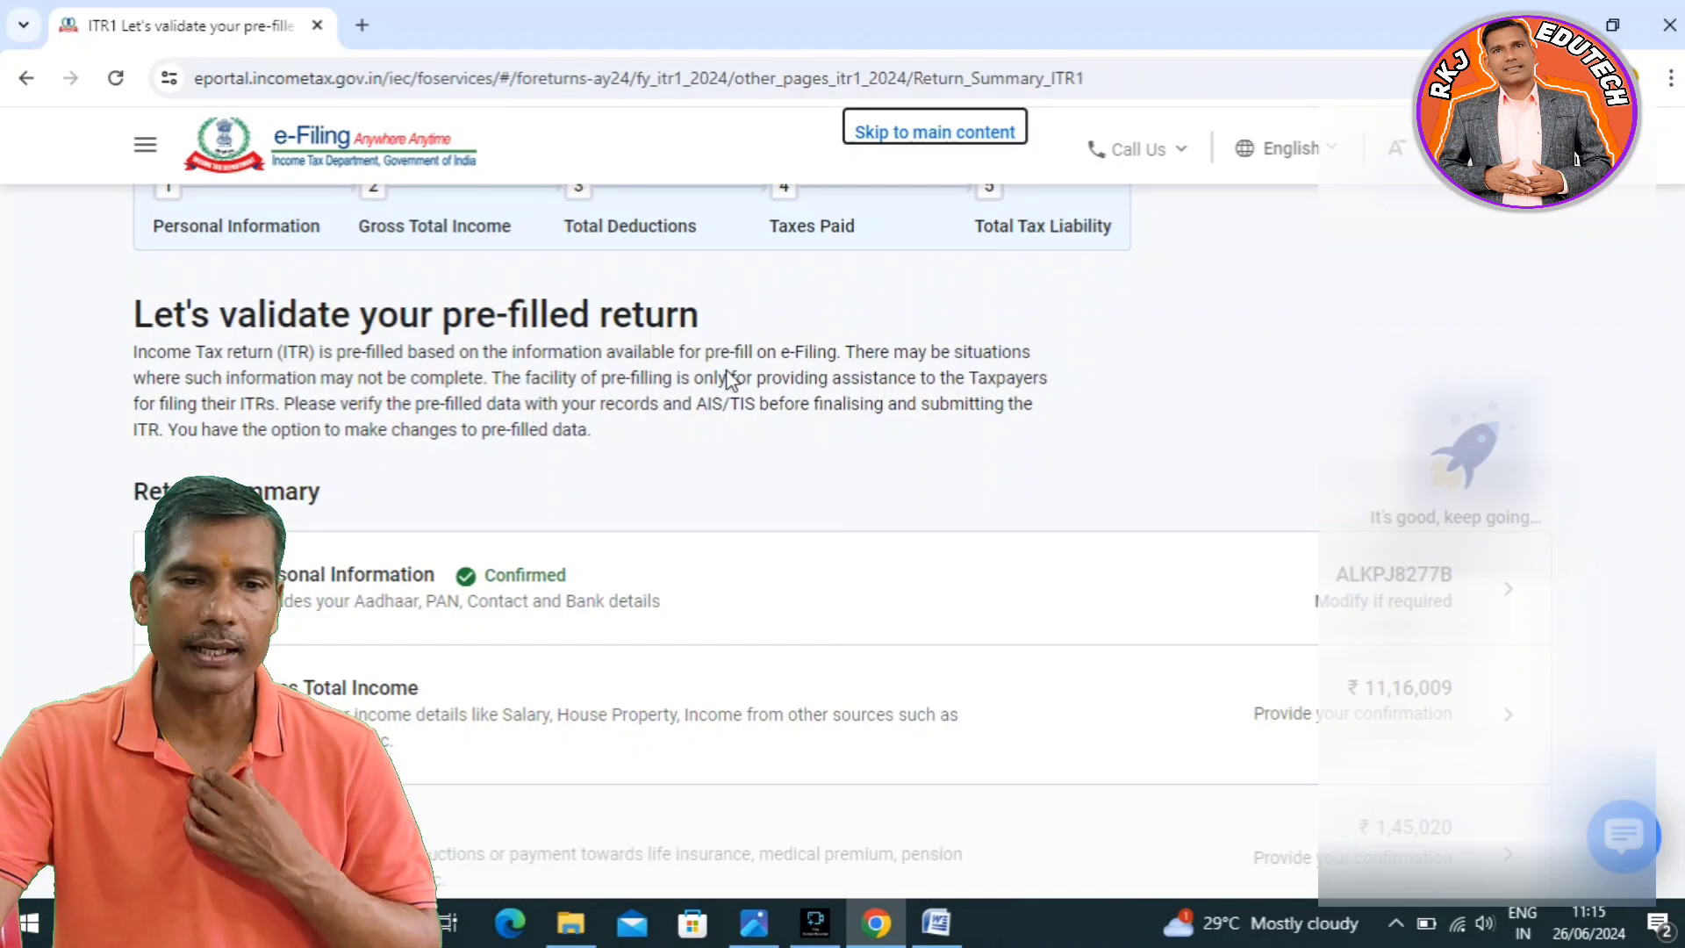
Step: Open the Personal Information section, review the profile, contact, filing section, tax regime and bank details, and confirm it
click(386, 584)
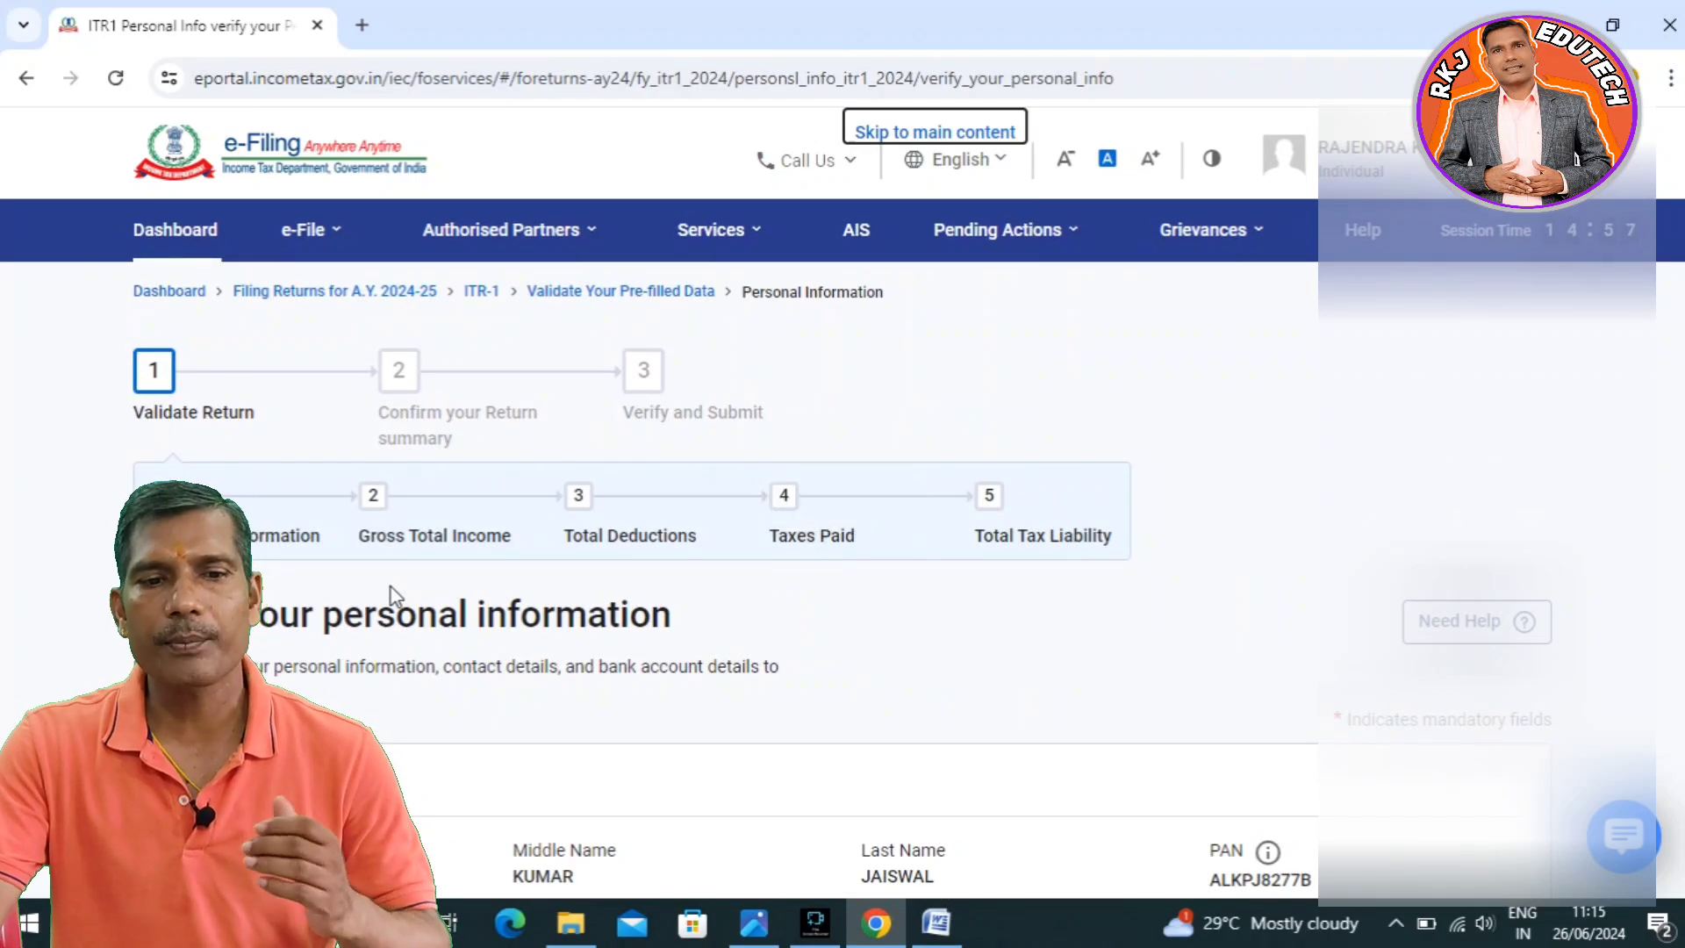
scroll(404, 654, down, 10)
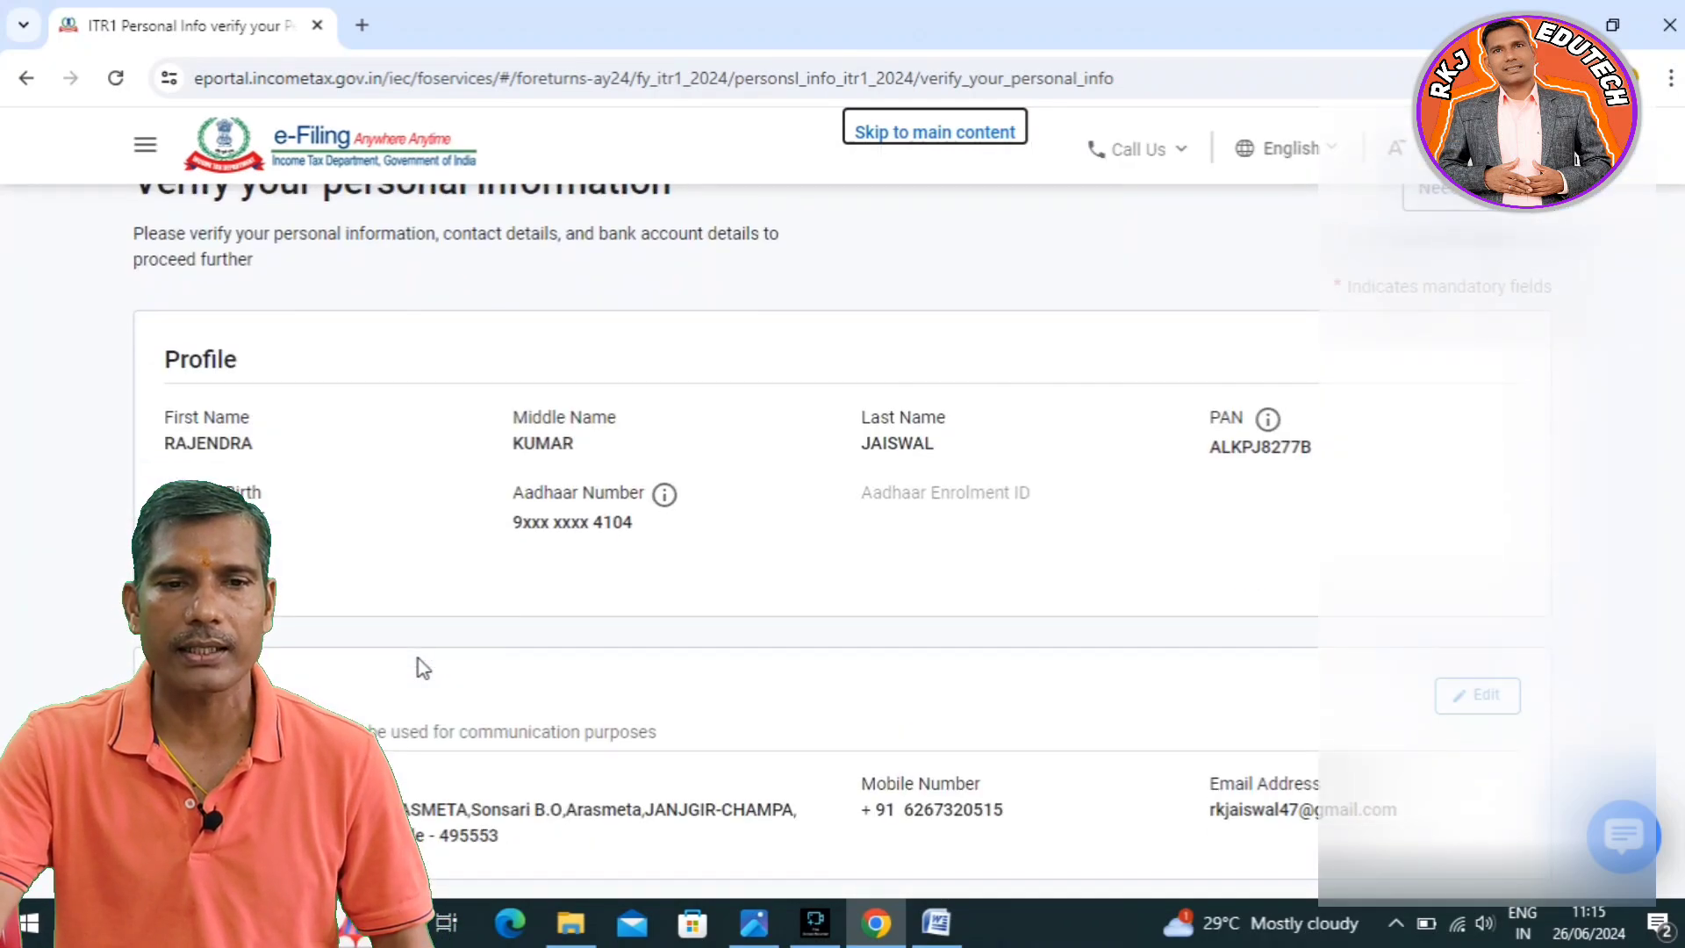
scroll(418, 659, down, 1)
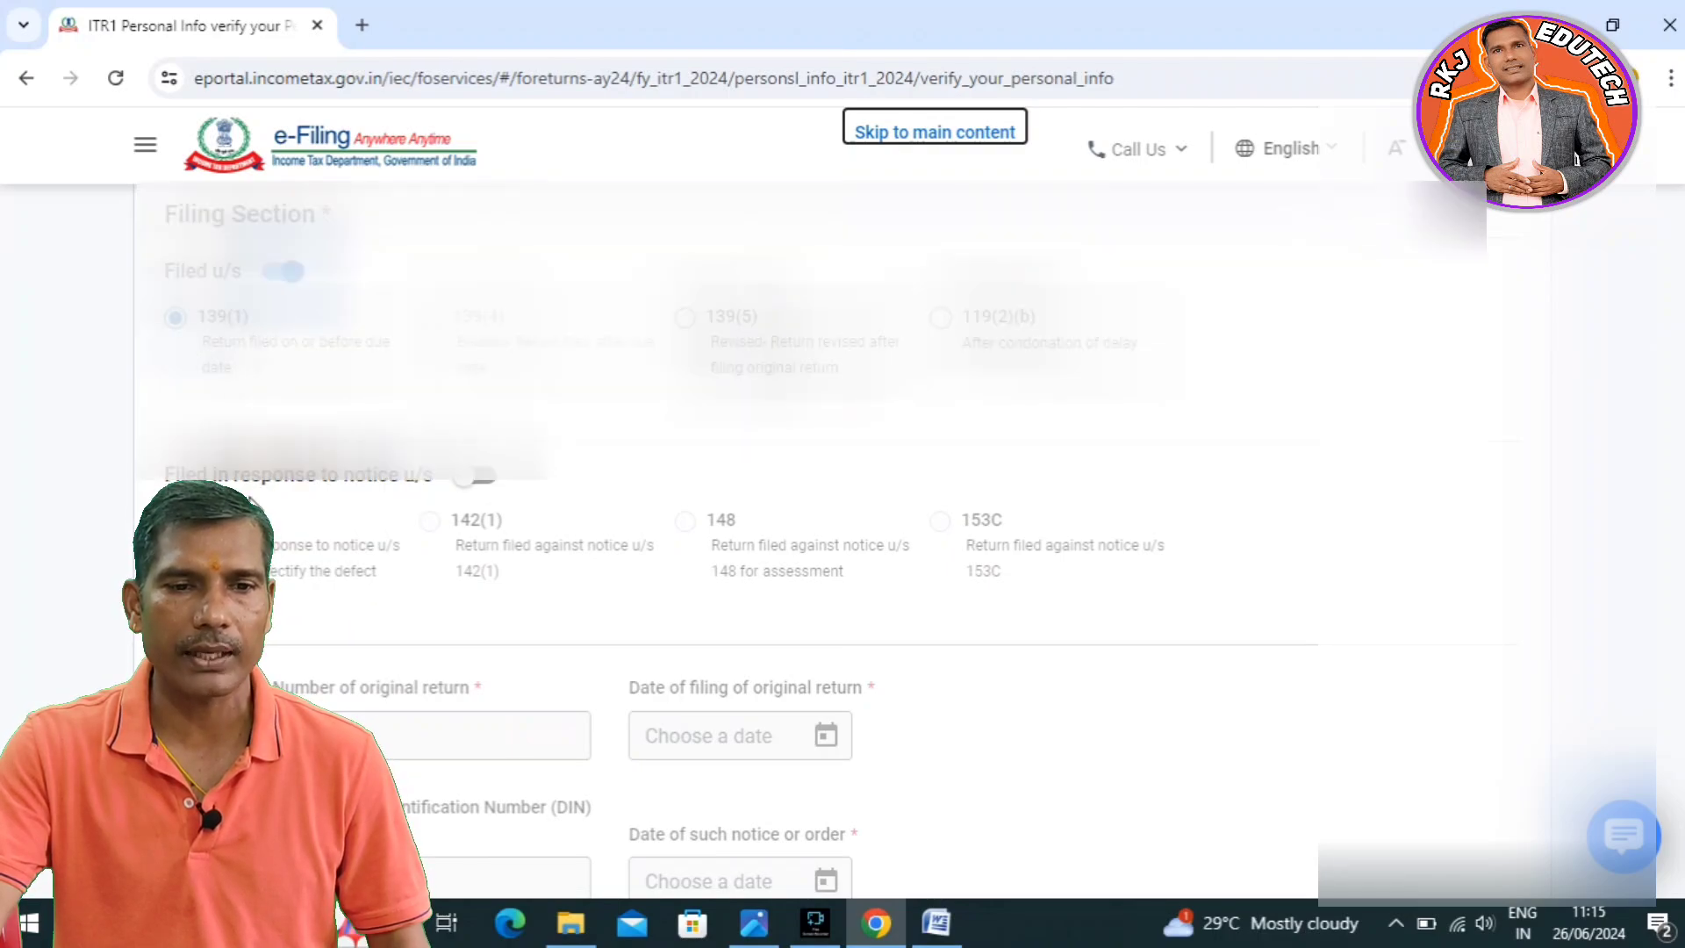
scroll(298, 683, down, 2)
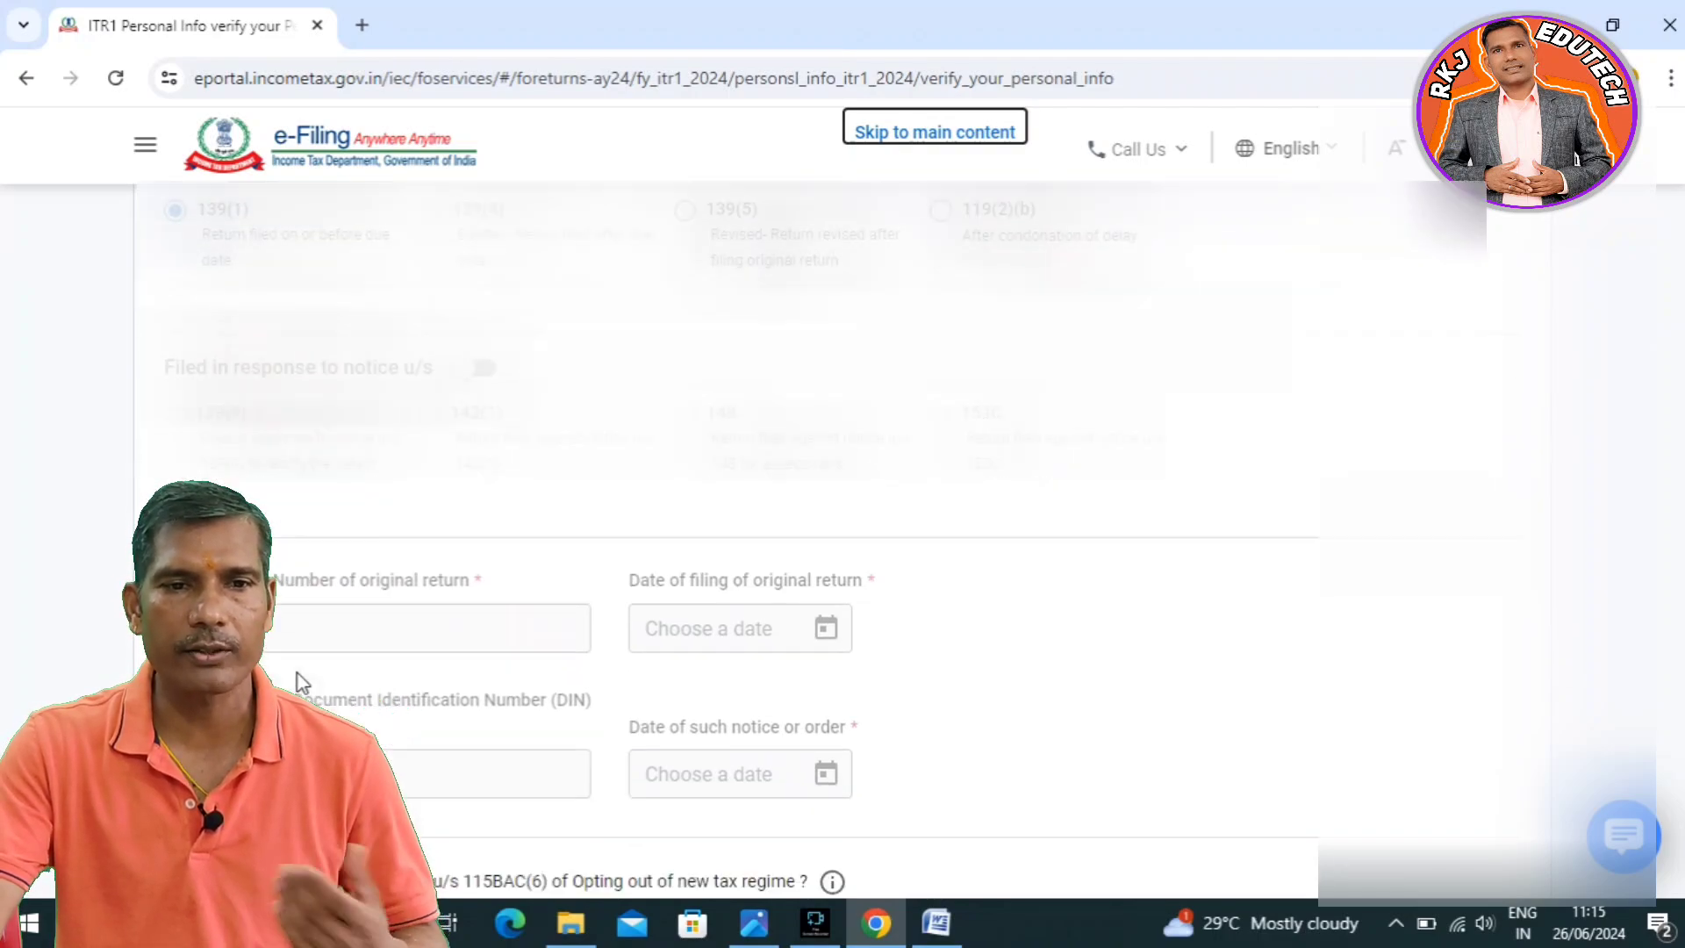
scroll(303, 682, down, 2)
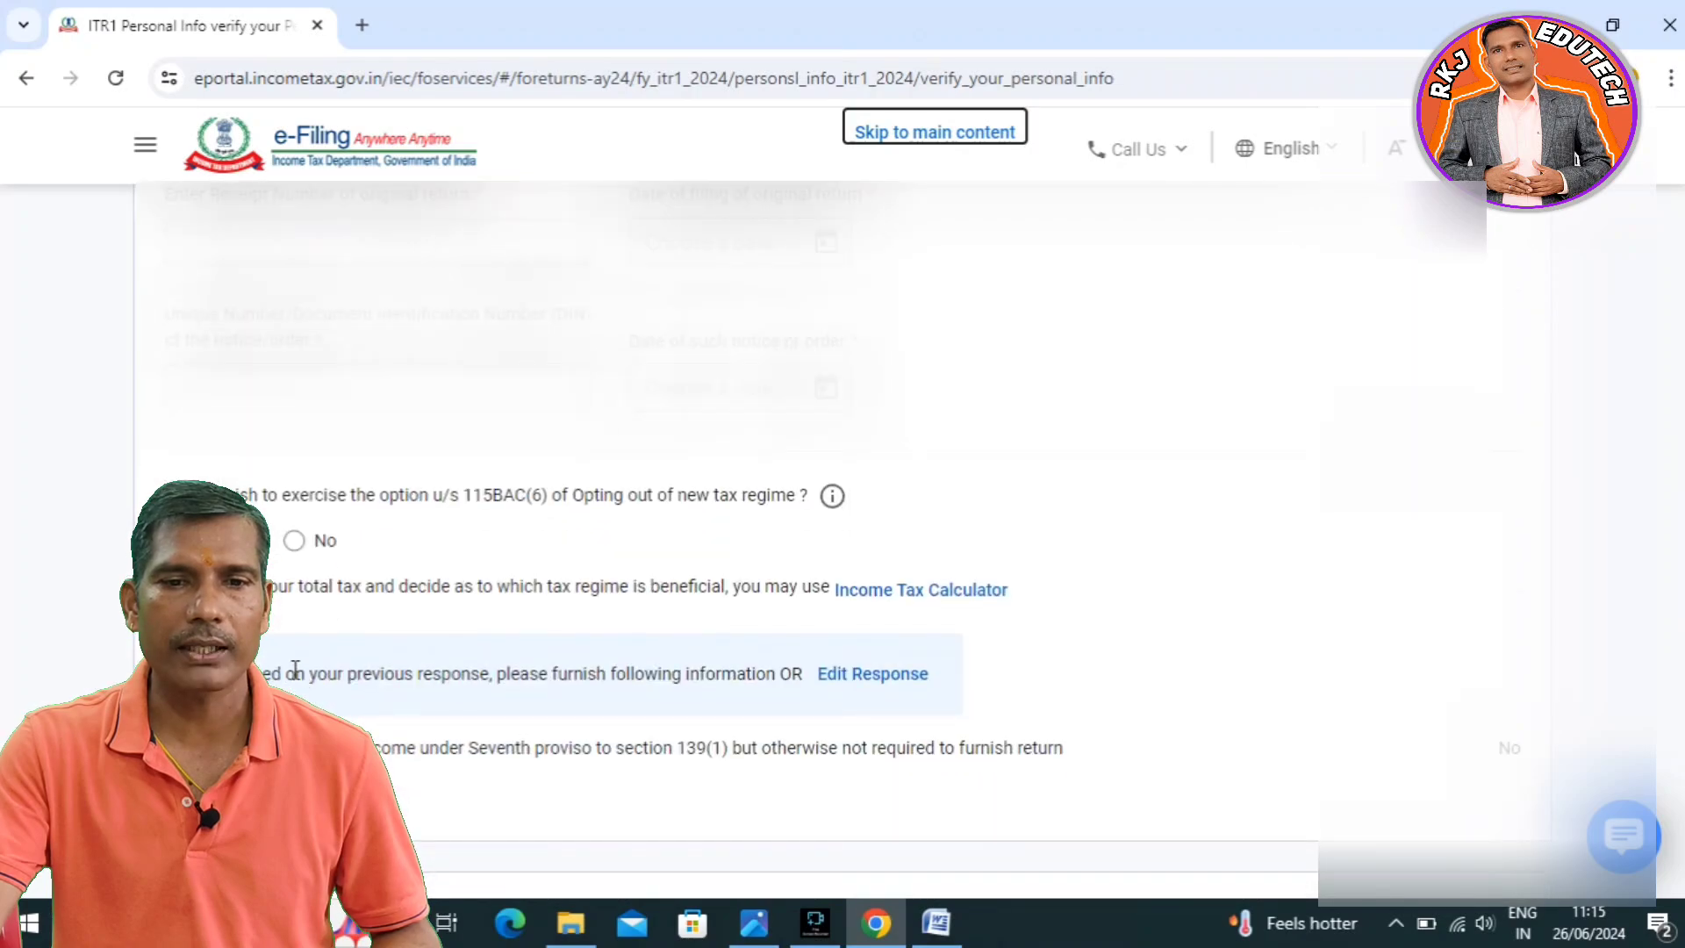
scroll(473, 612, up, 8)
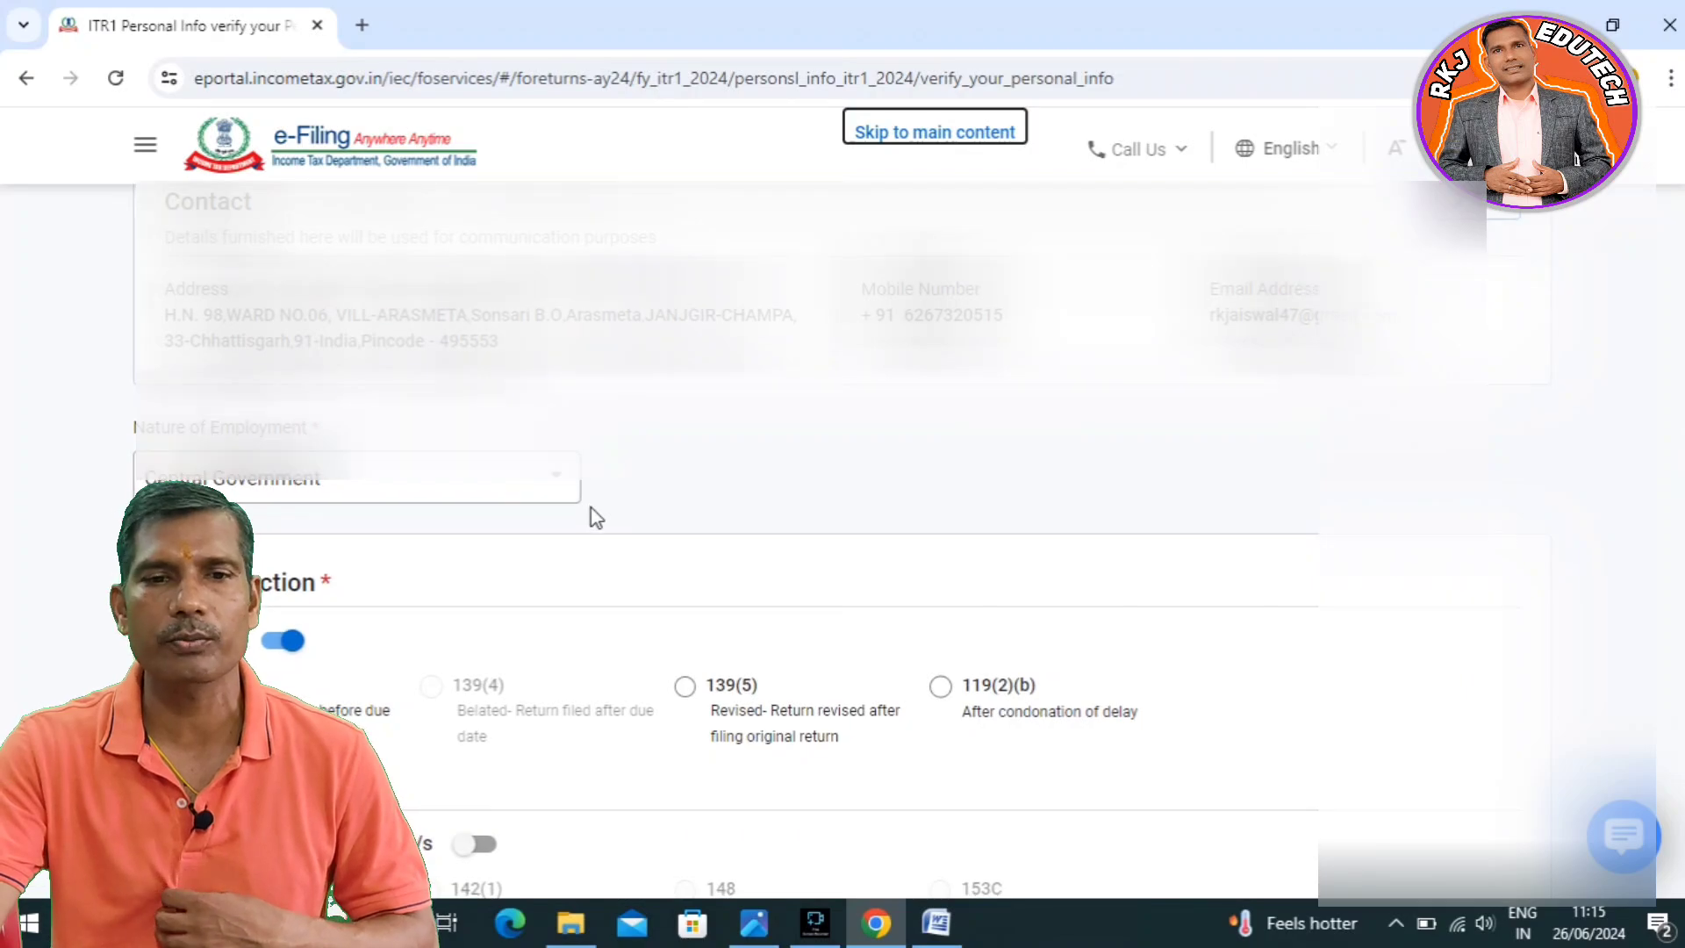
scroll(595, 517, down, 2)
scroll(596, 519, down, 7)
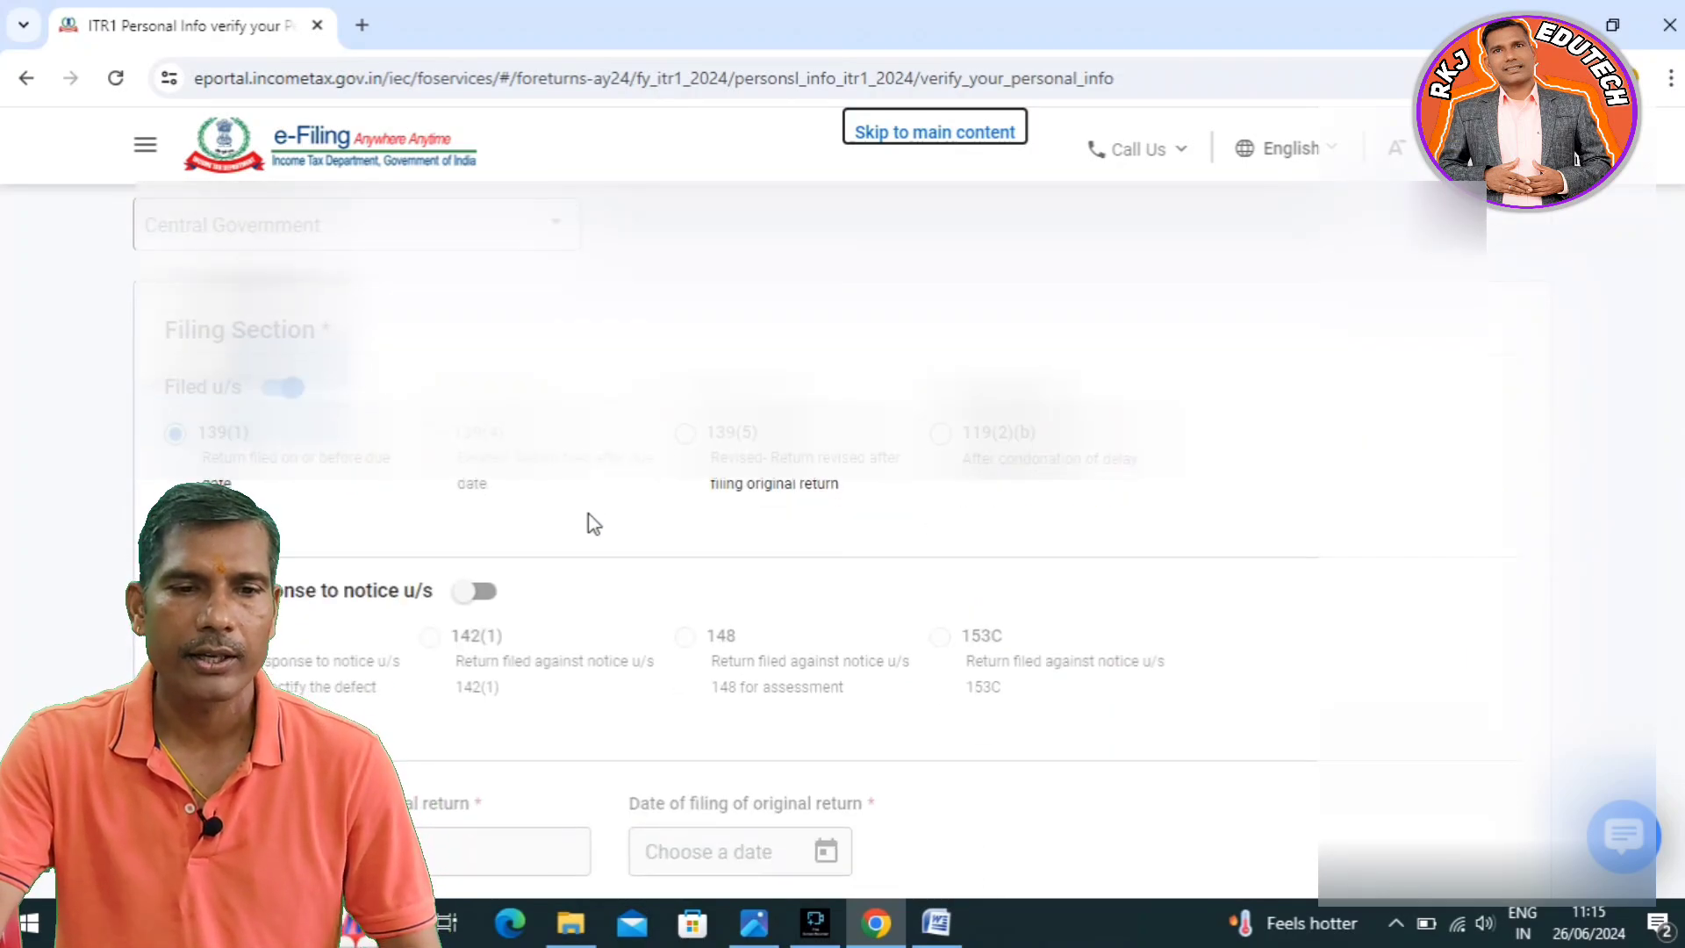
scroll(594, 524, down, 1)
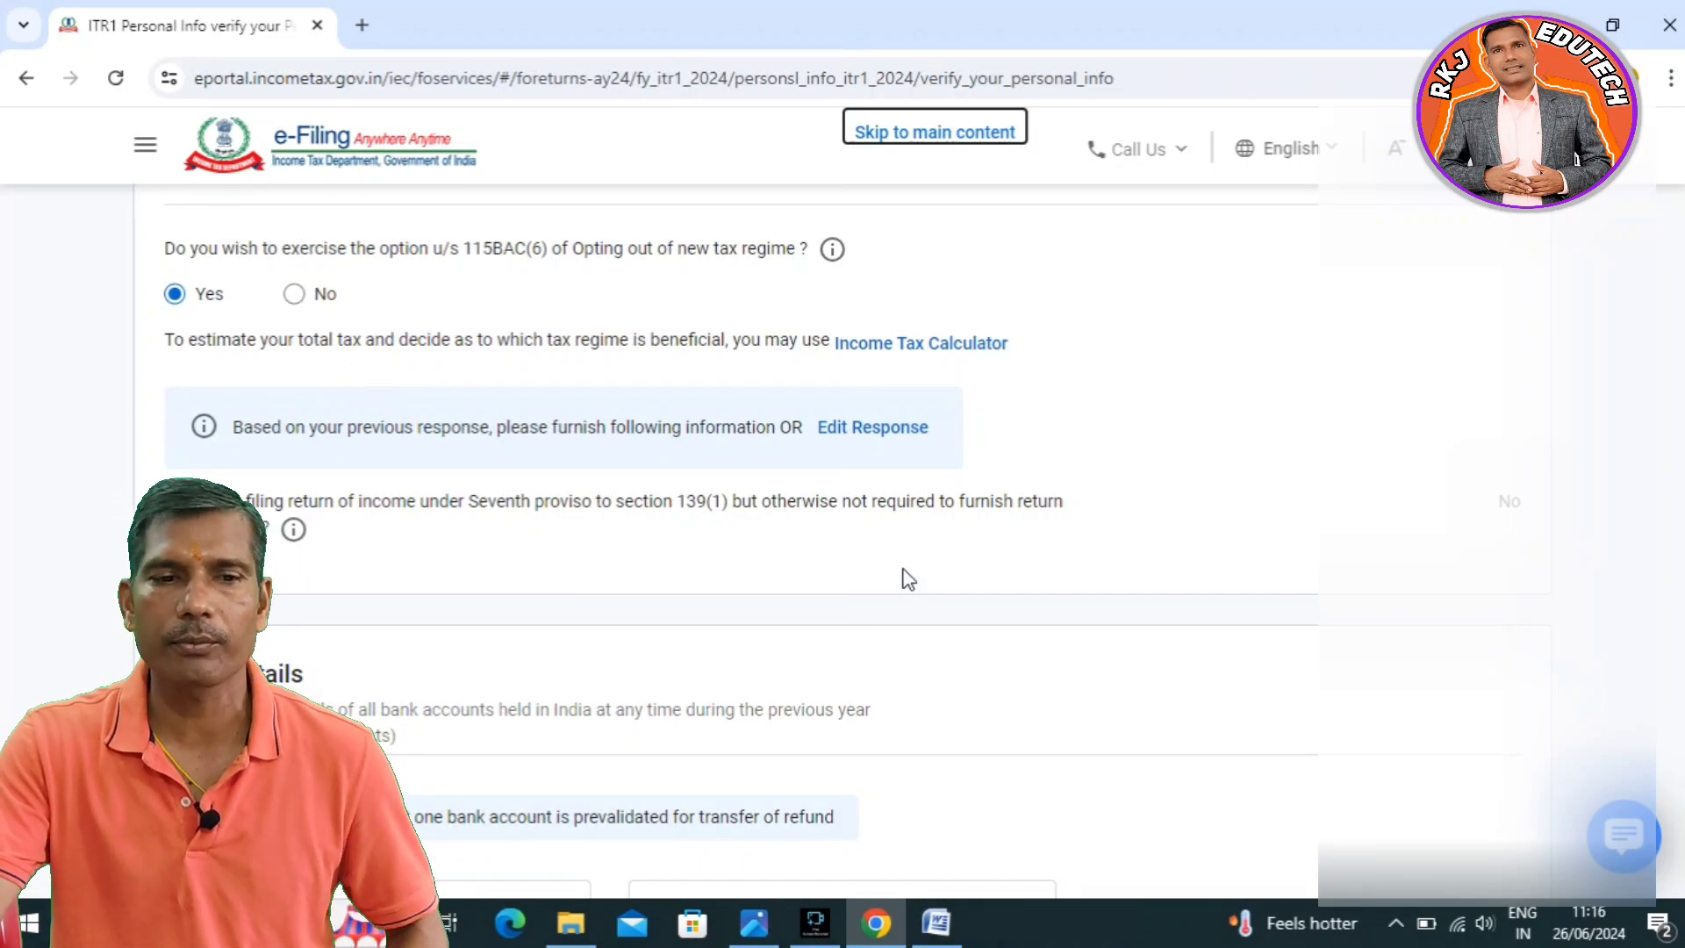
scroll(175, 334, down, 9)
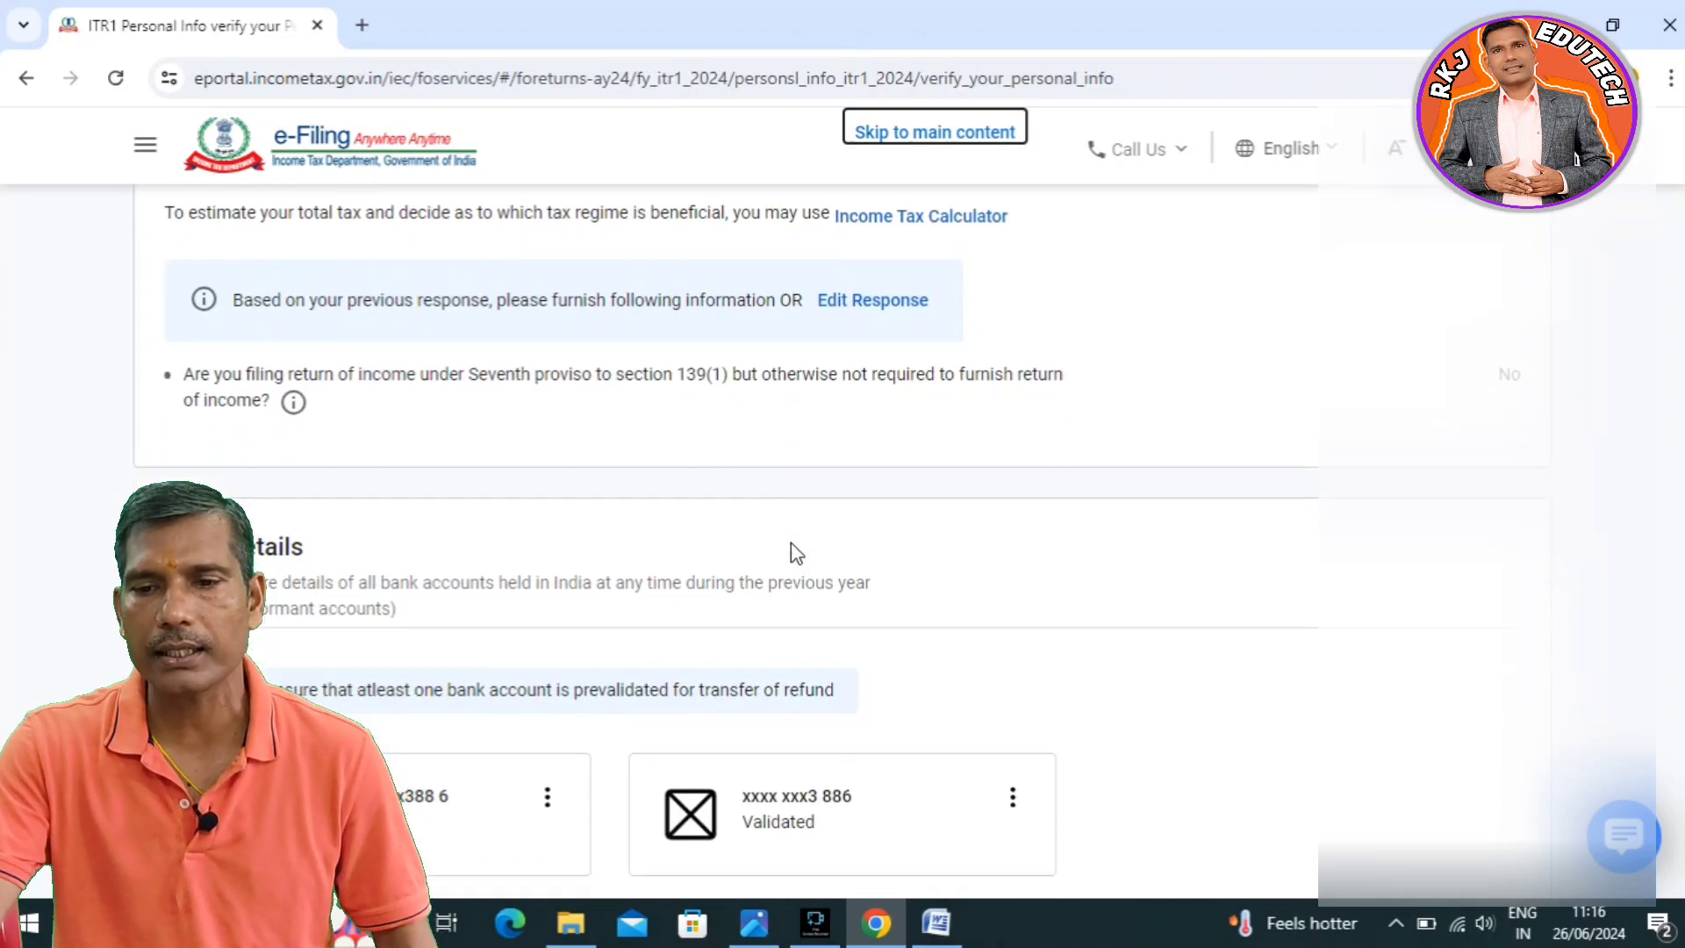
click(1471, 654)
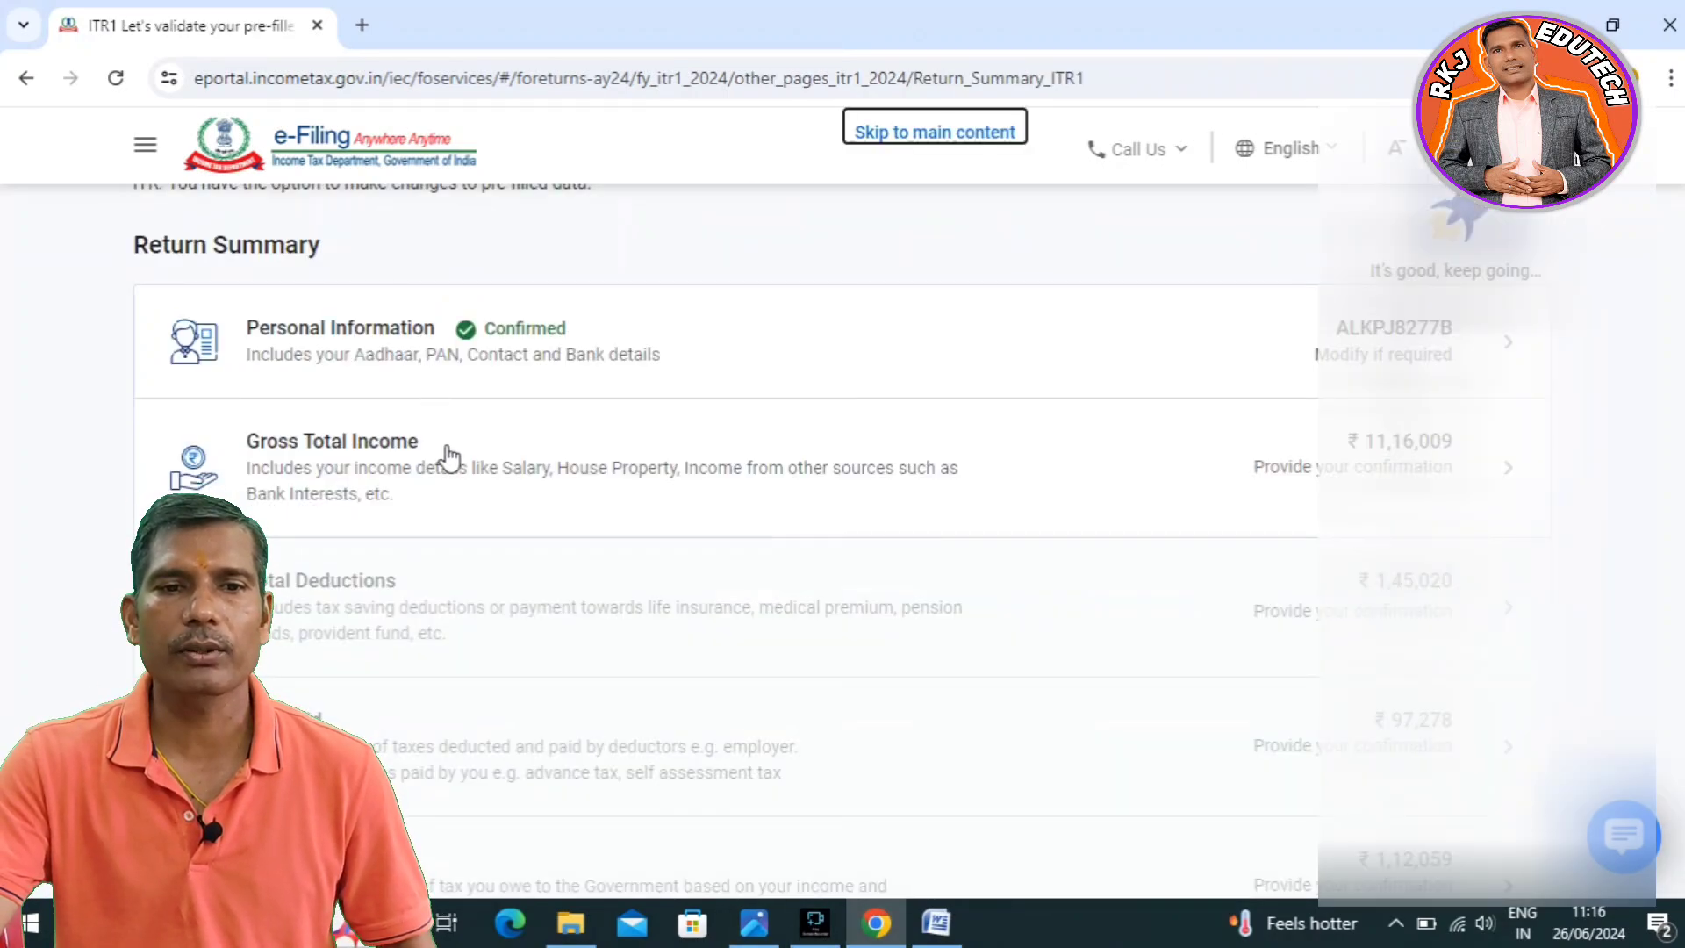
Step: Open the Gross Total Income section, review the salary exemption answers and continue to the income source details
click(429, 470)
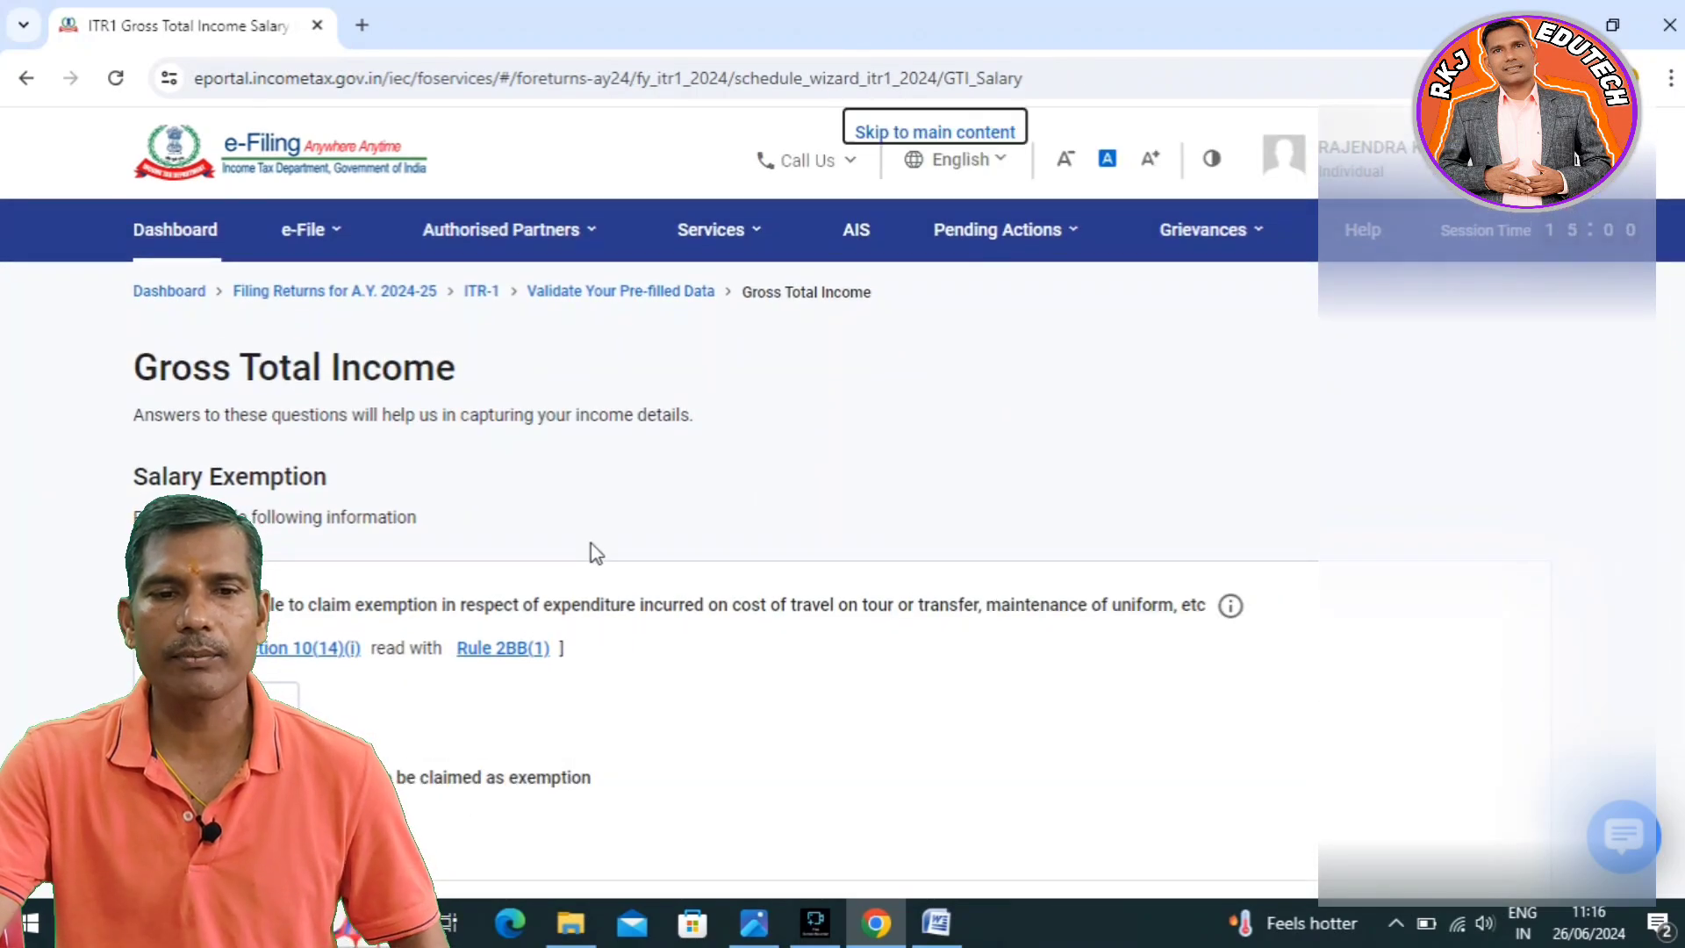
scroll(602, 575, down, 3)
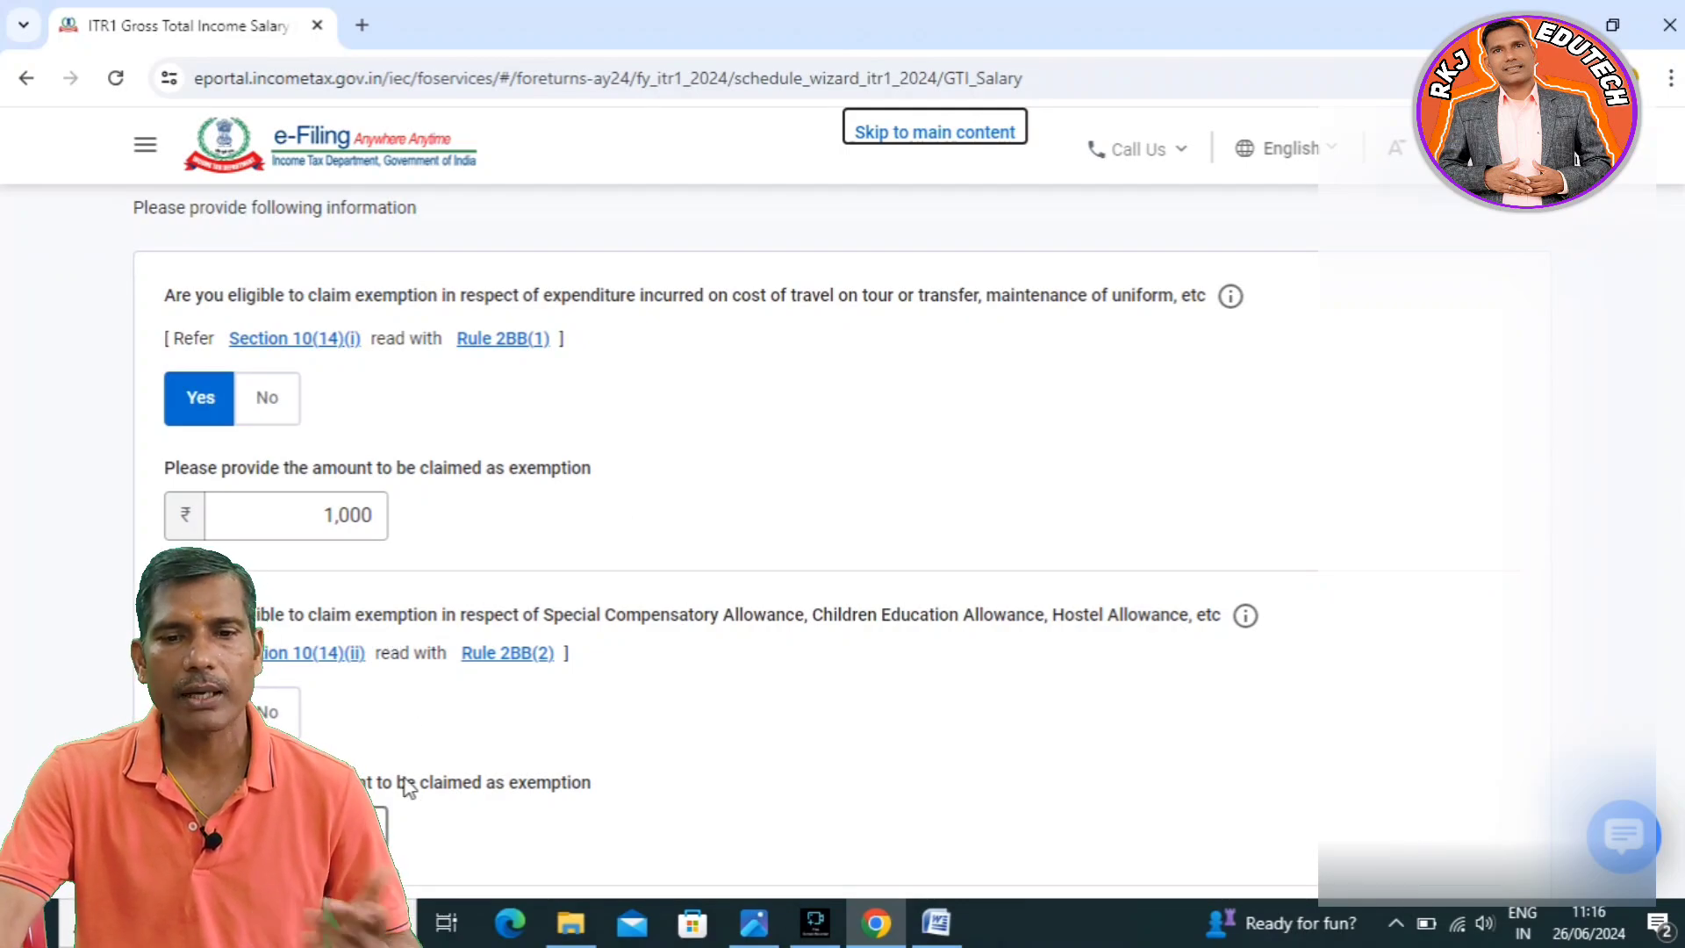
scroll(406, 780, down, 3)
scroll(404, 777, down, 1)
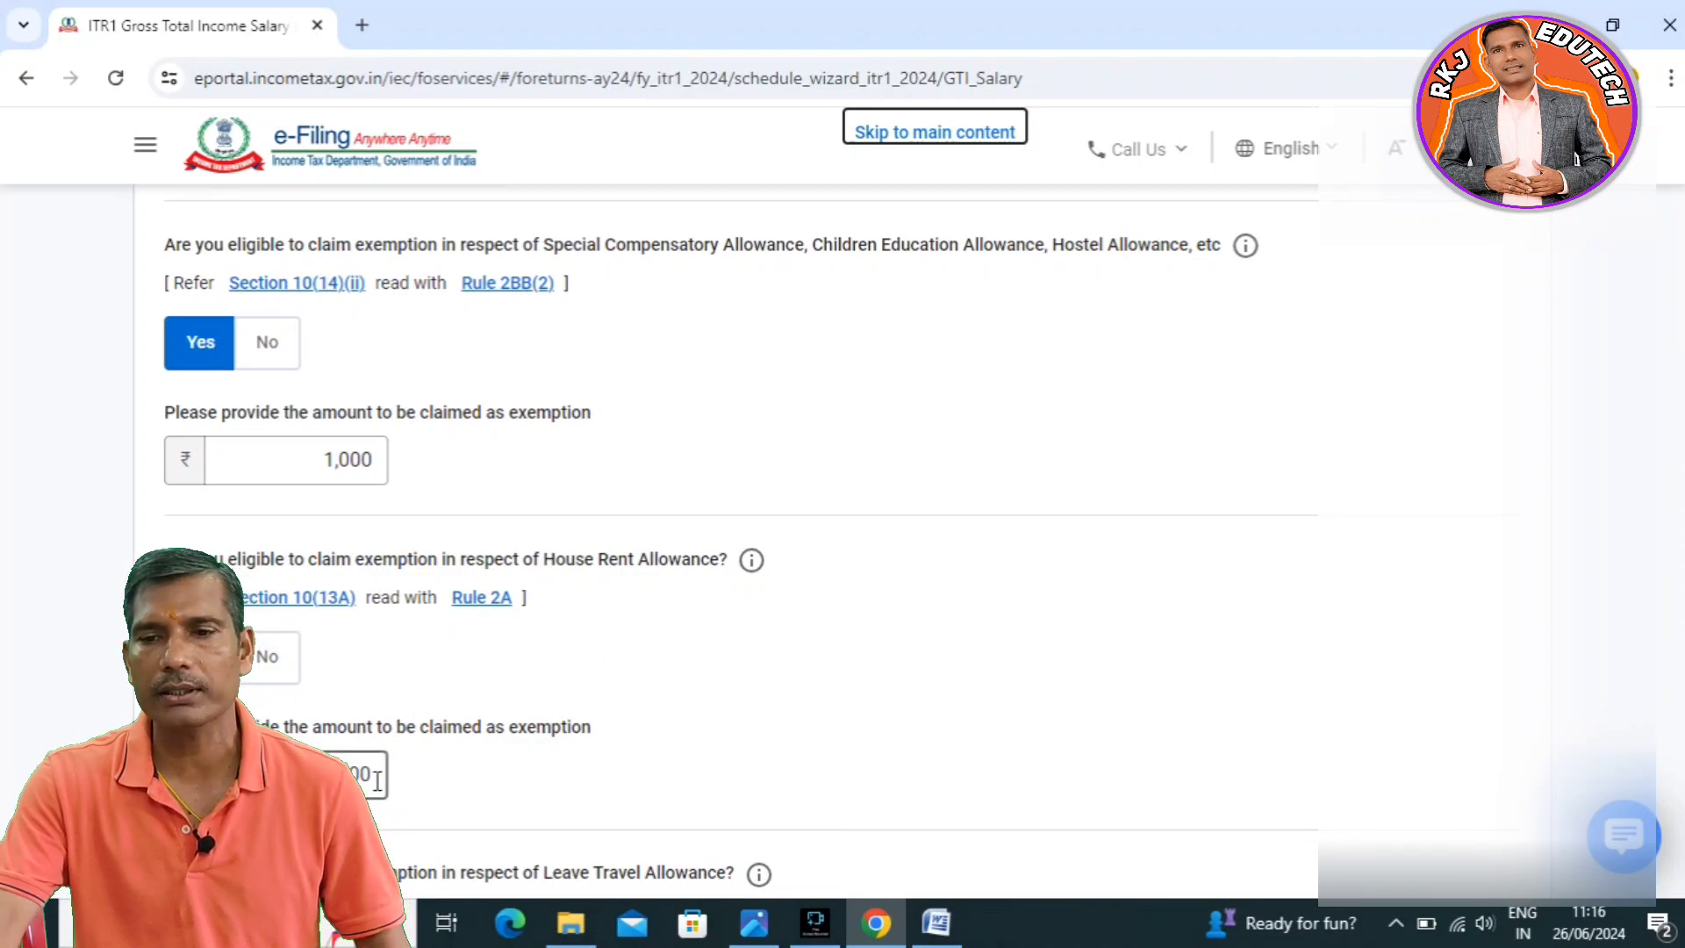
scroll(378, 780, down, 4)
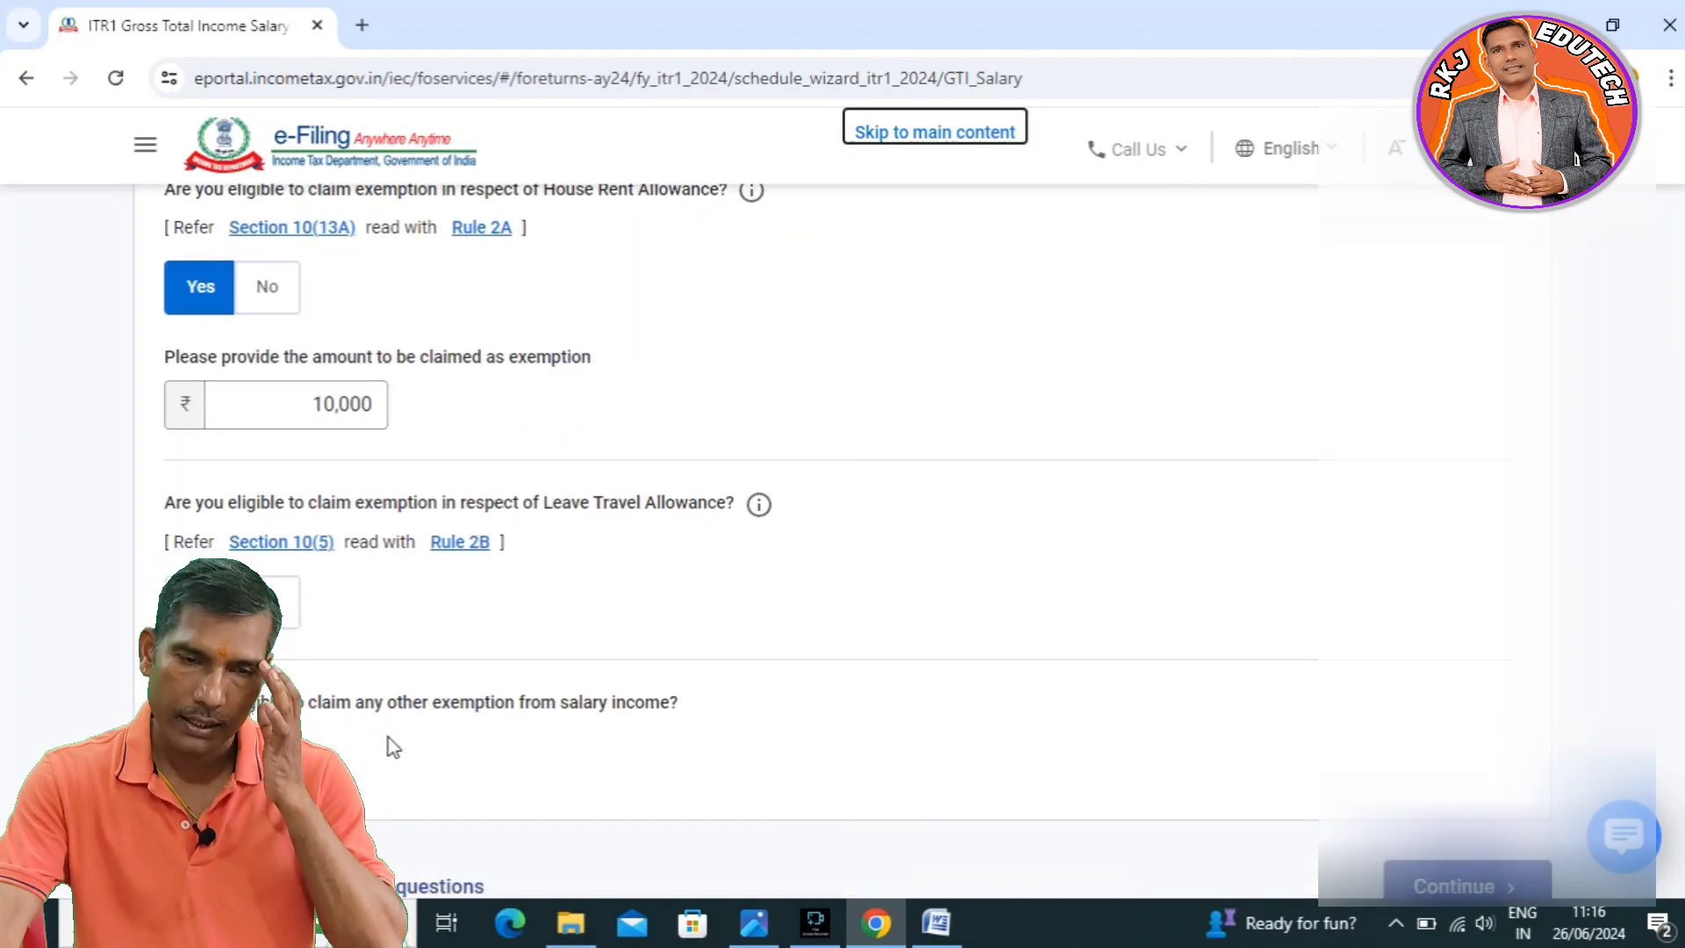
scroll(514, 760, down, 3)
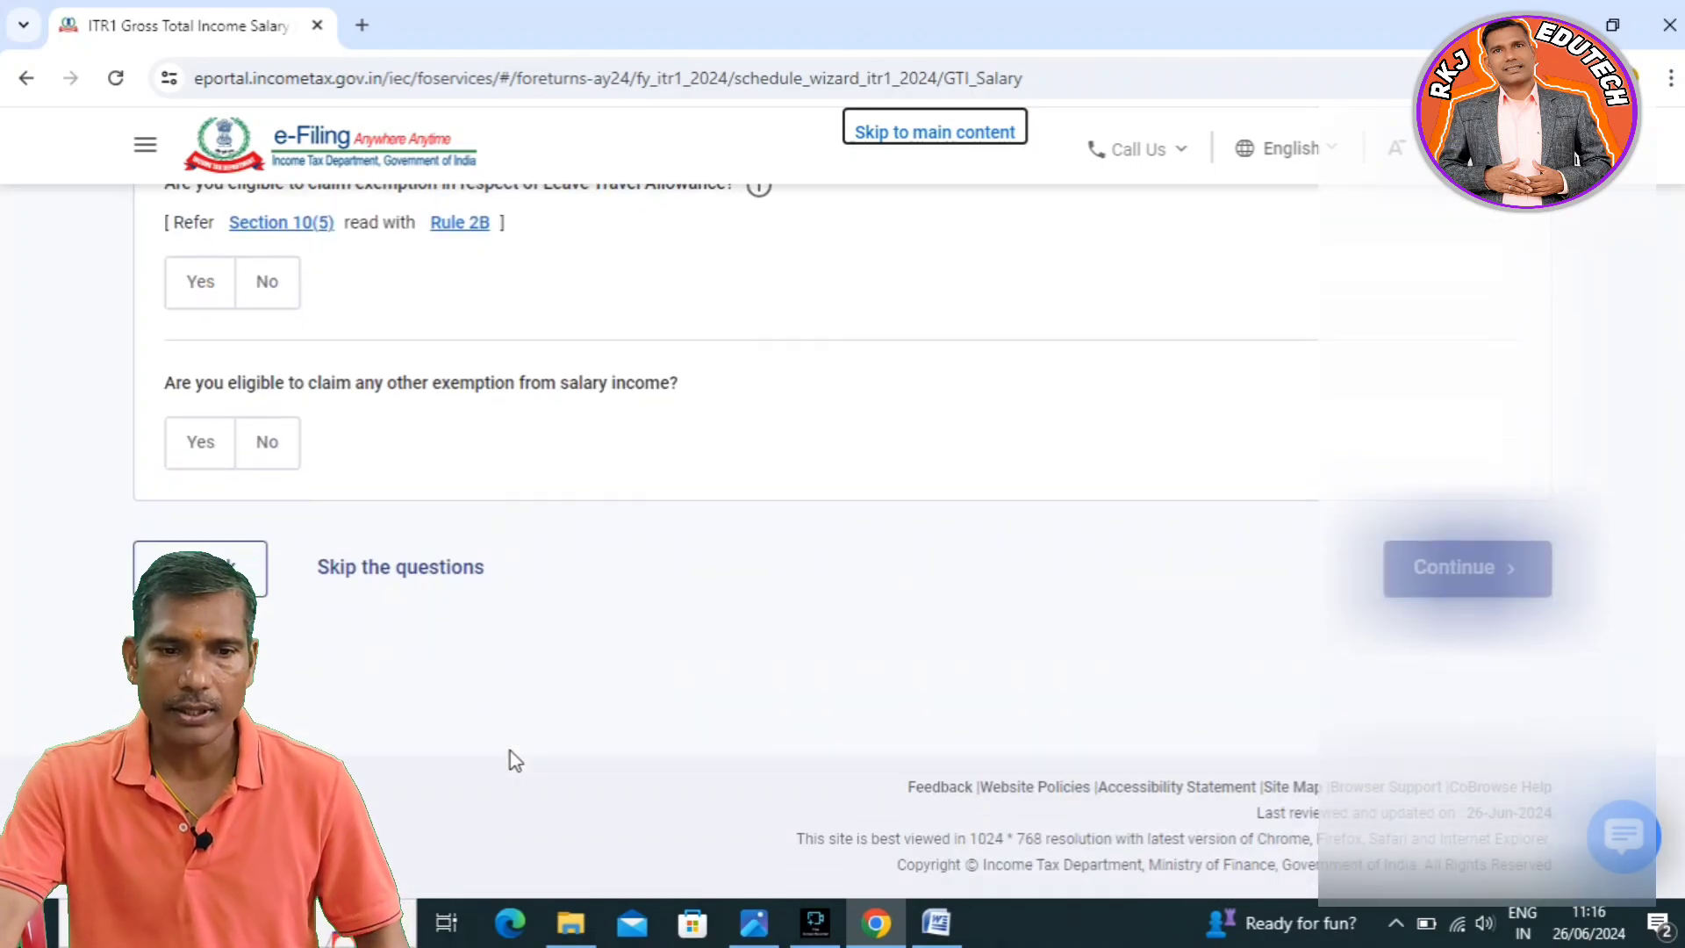
click(1480, 581)
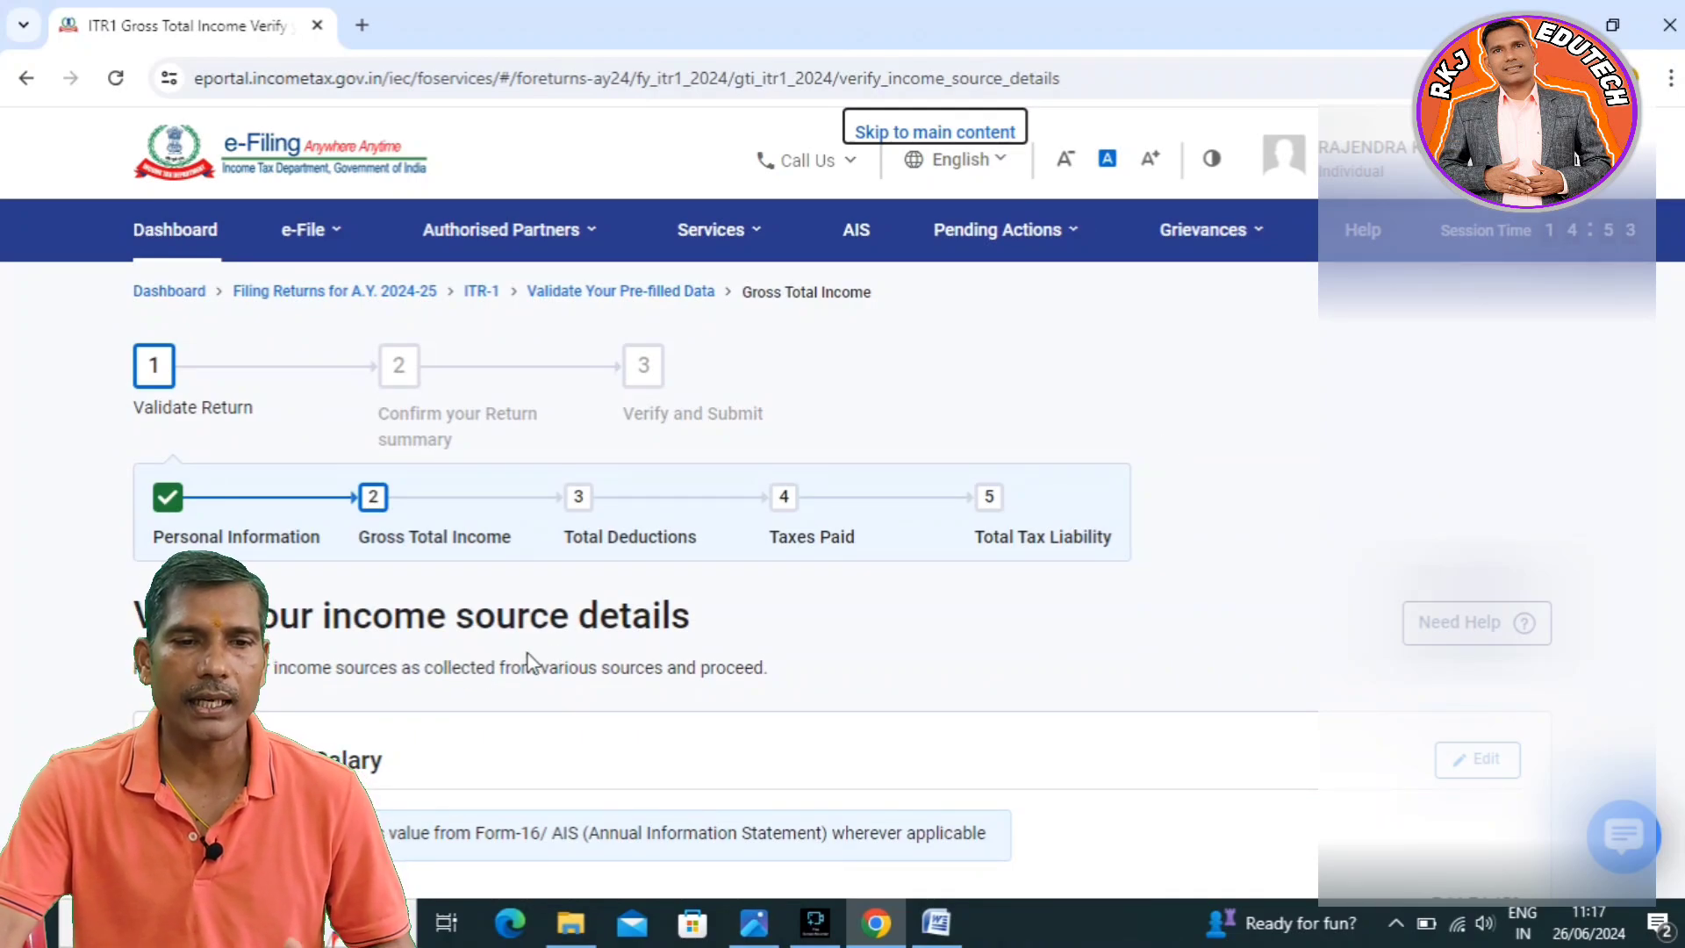
Step: Review the salary income, open the breakup details for Income from House Property and set the property type to Self Occupied
scroll(779, 681, down, 3)
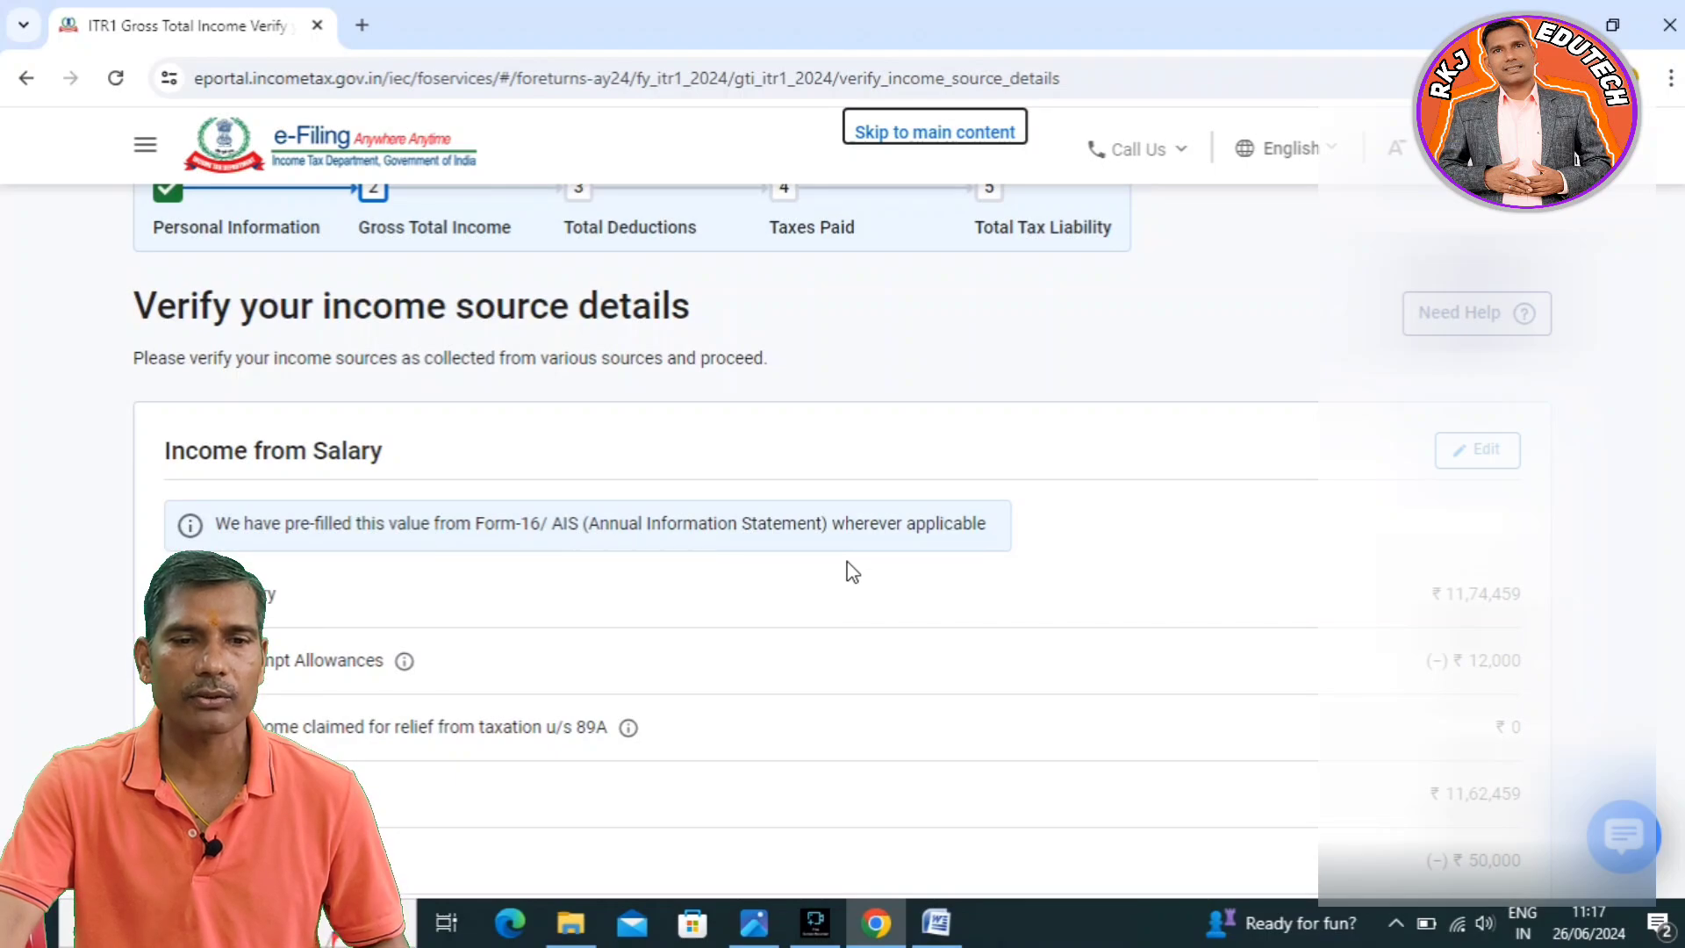
scroll(523, 647, down, 3)
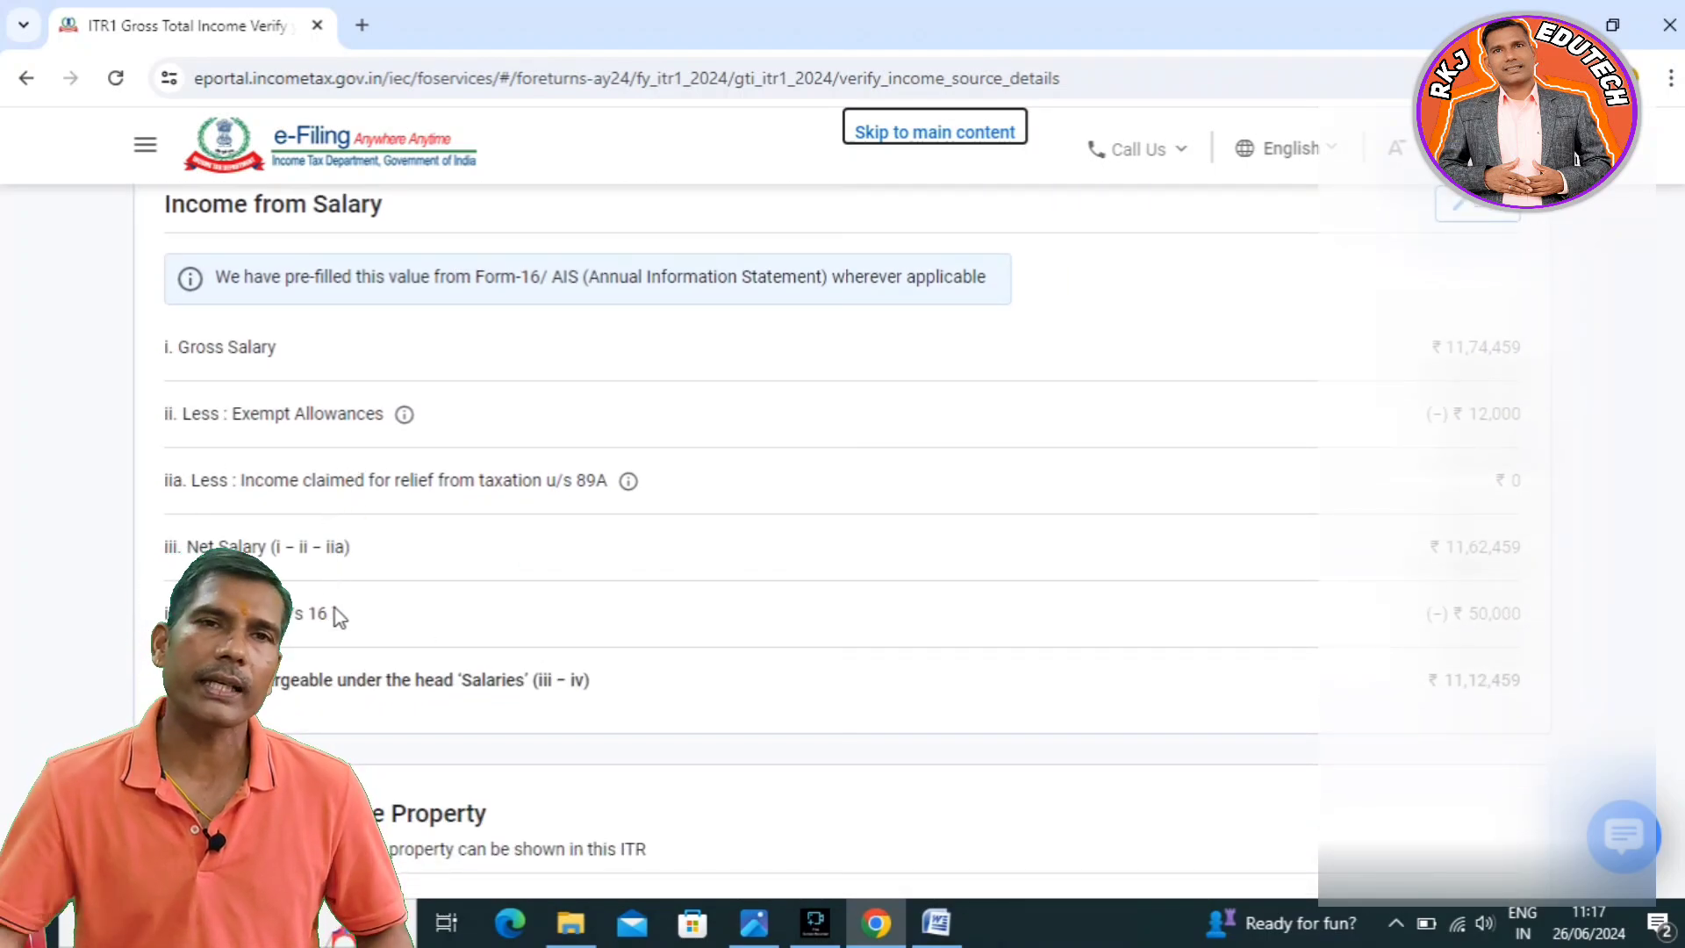
scroll(780, 565, down, 7)
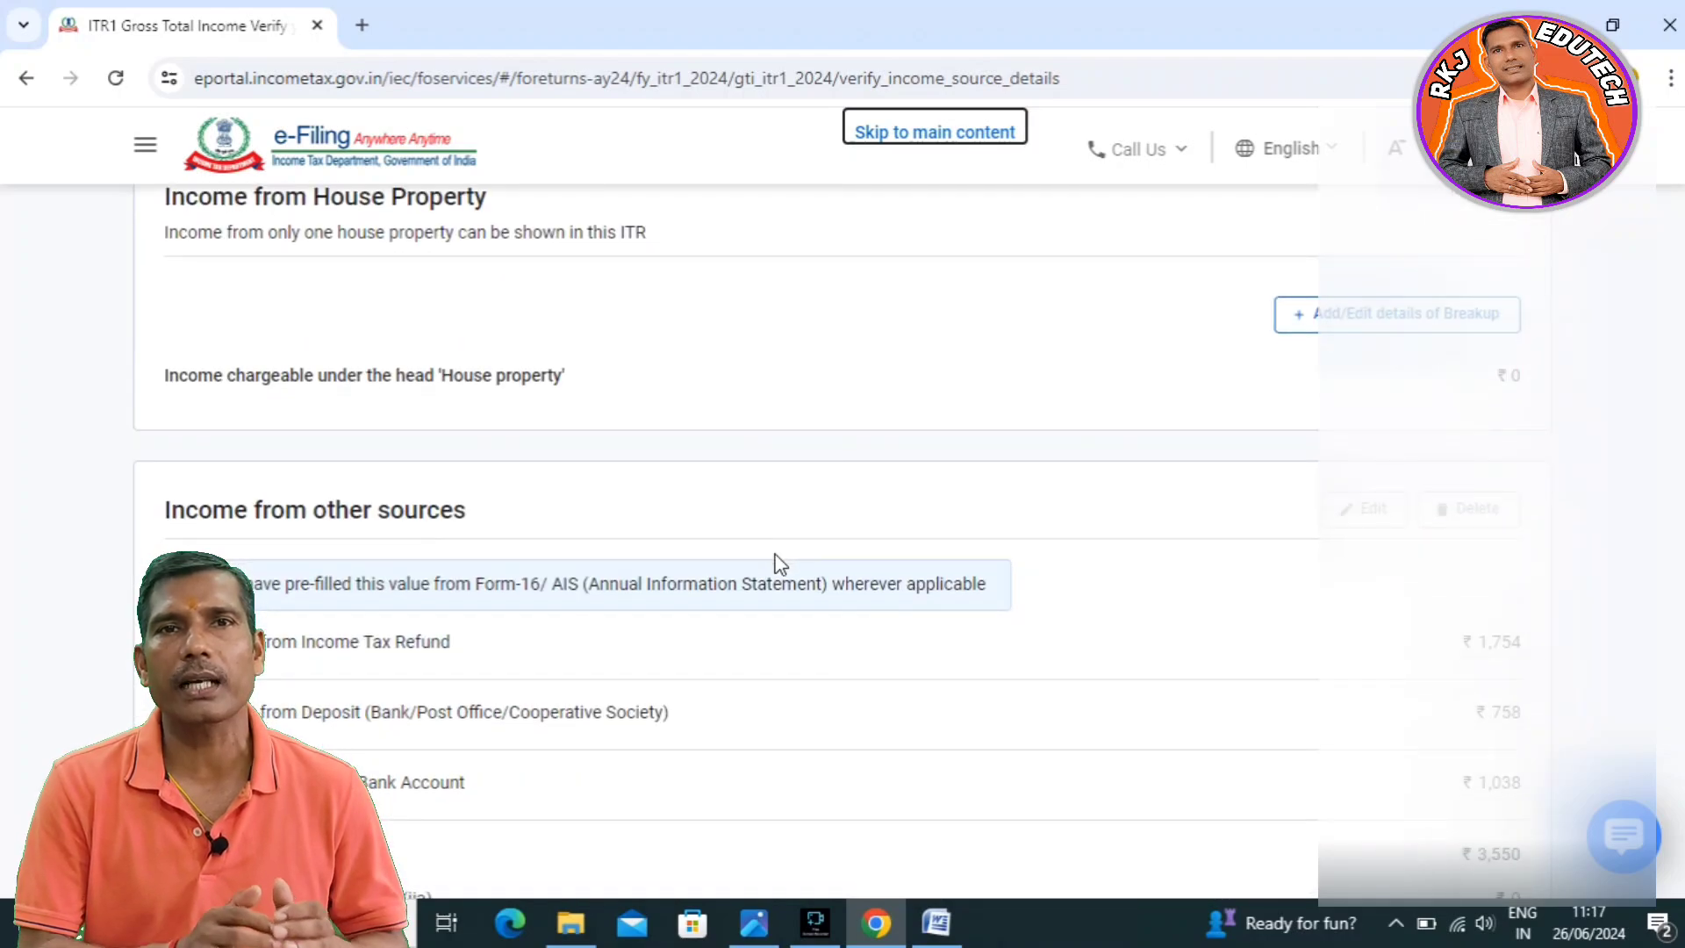
scroll(780, 564, up, 1)
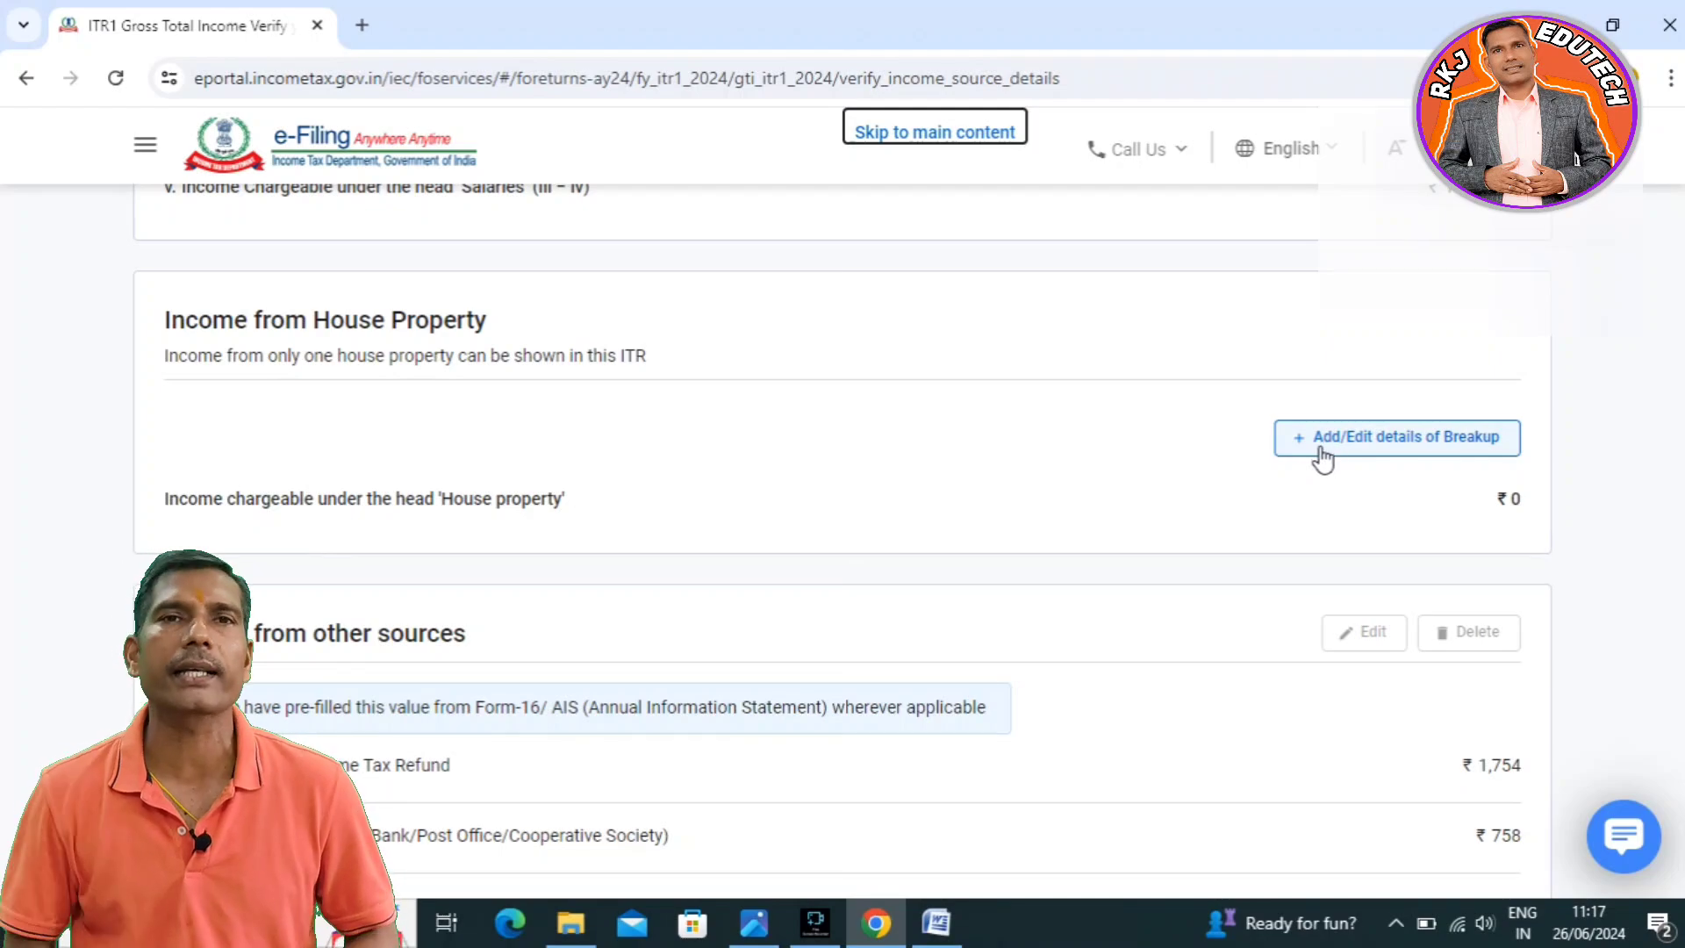
click(1456, 446)
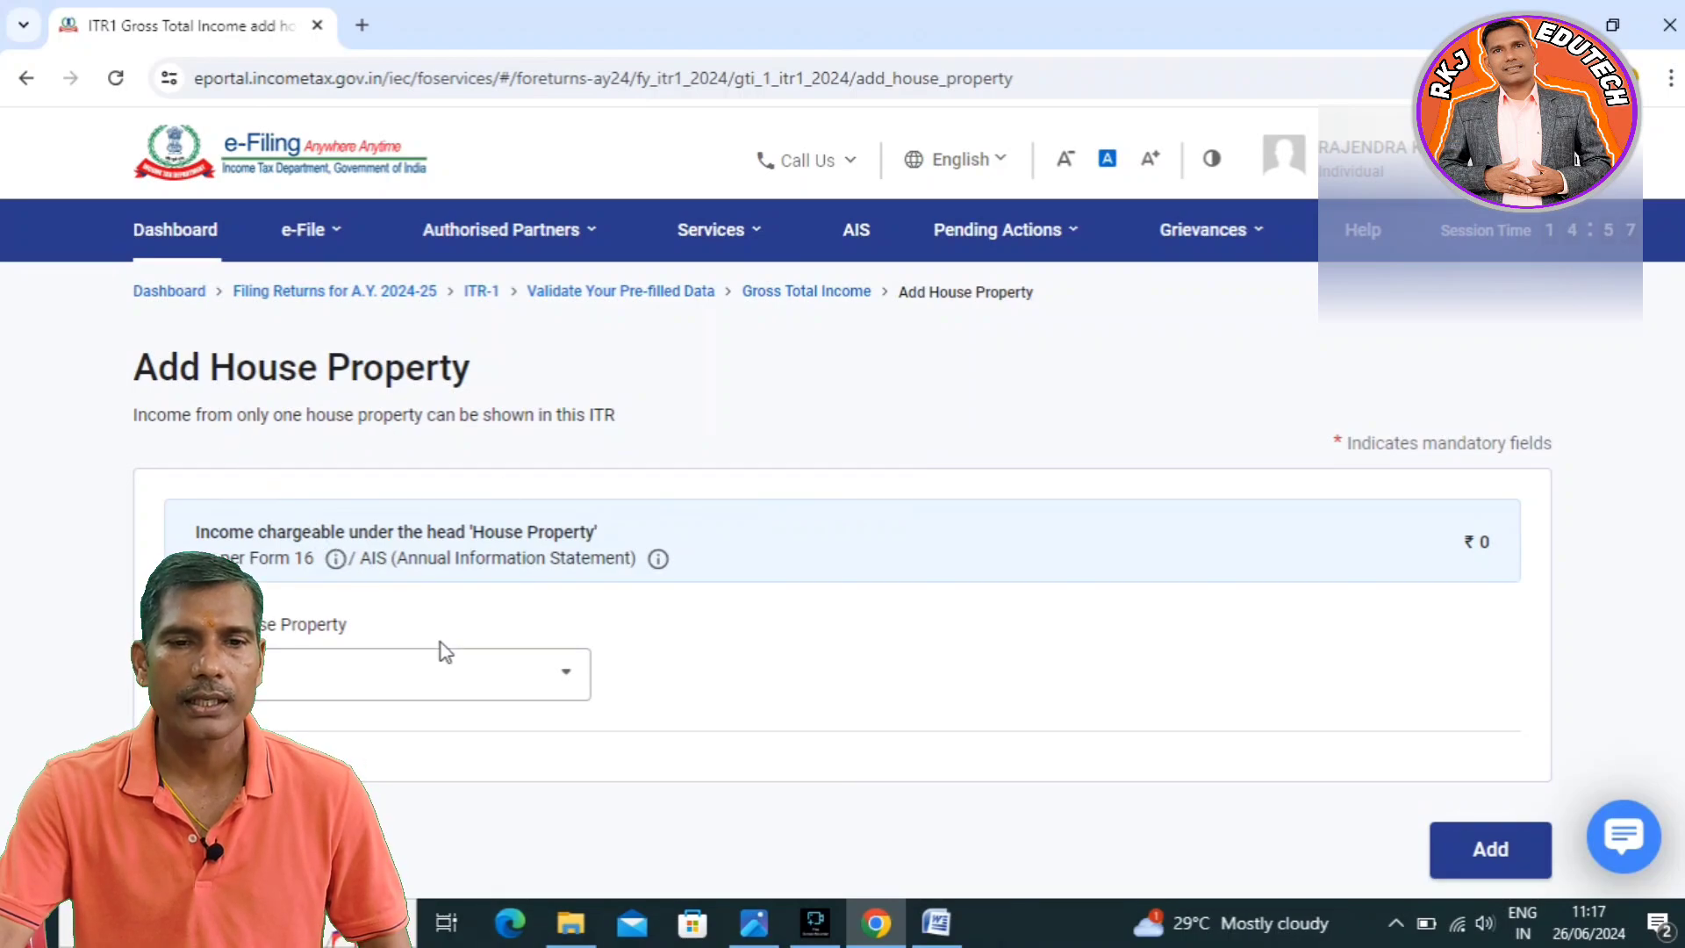
scroll(441, 645, down, 2)
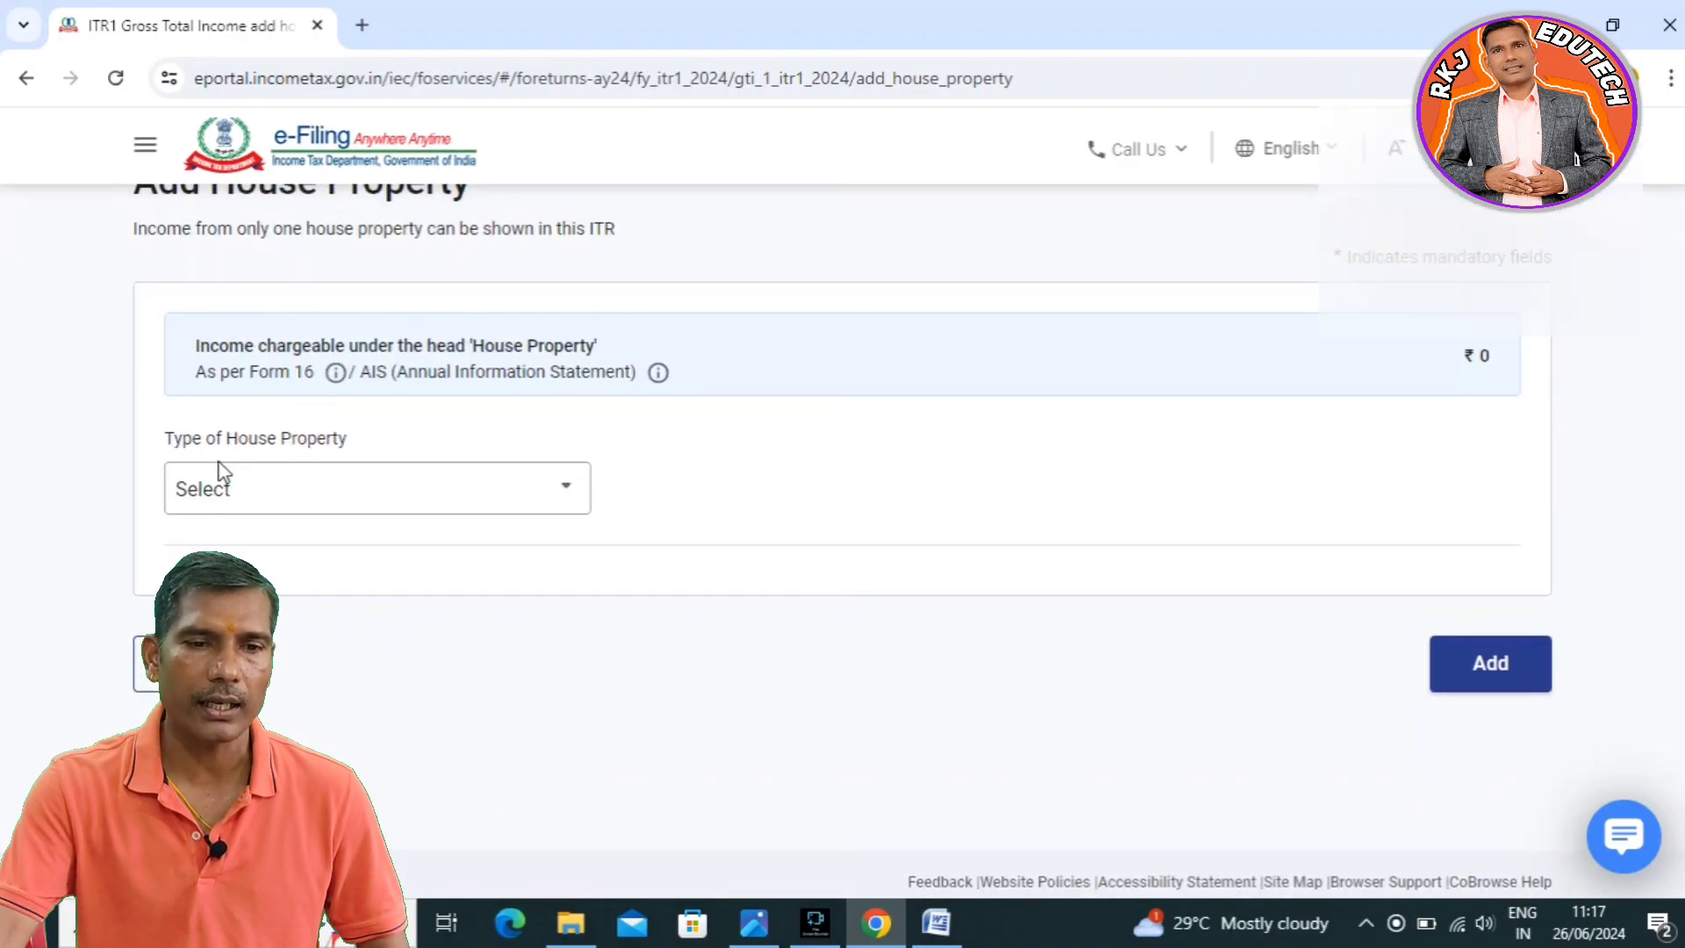
click(565, 492)
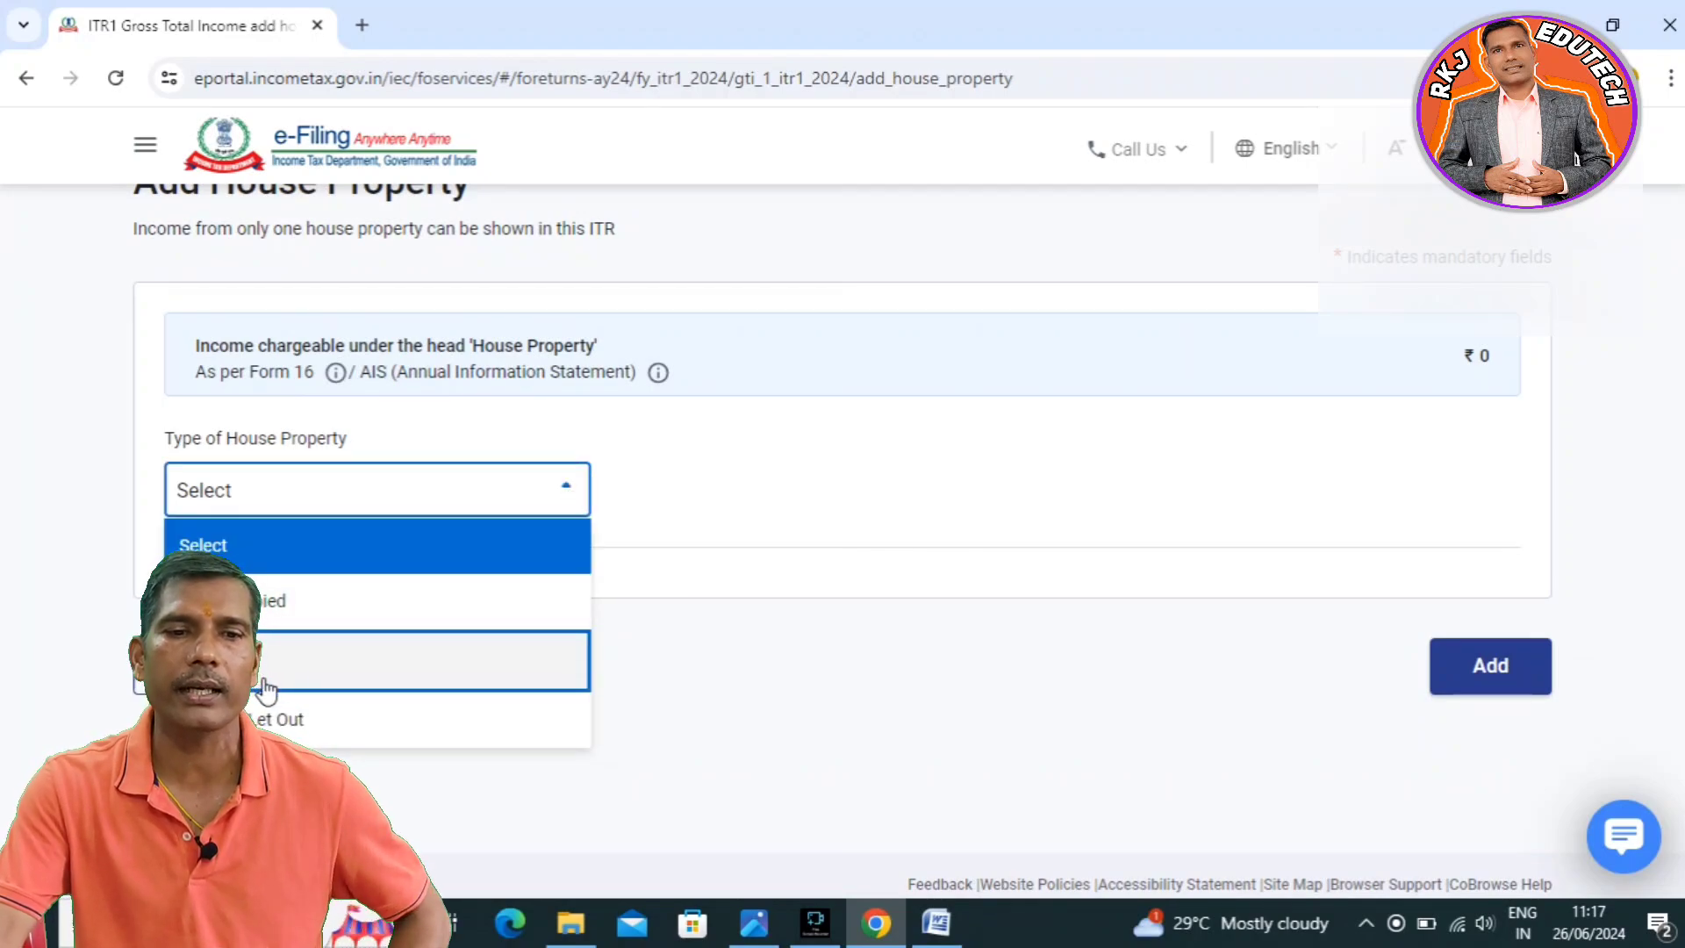
click(289, 614)
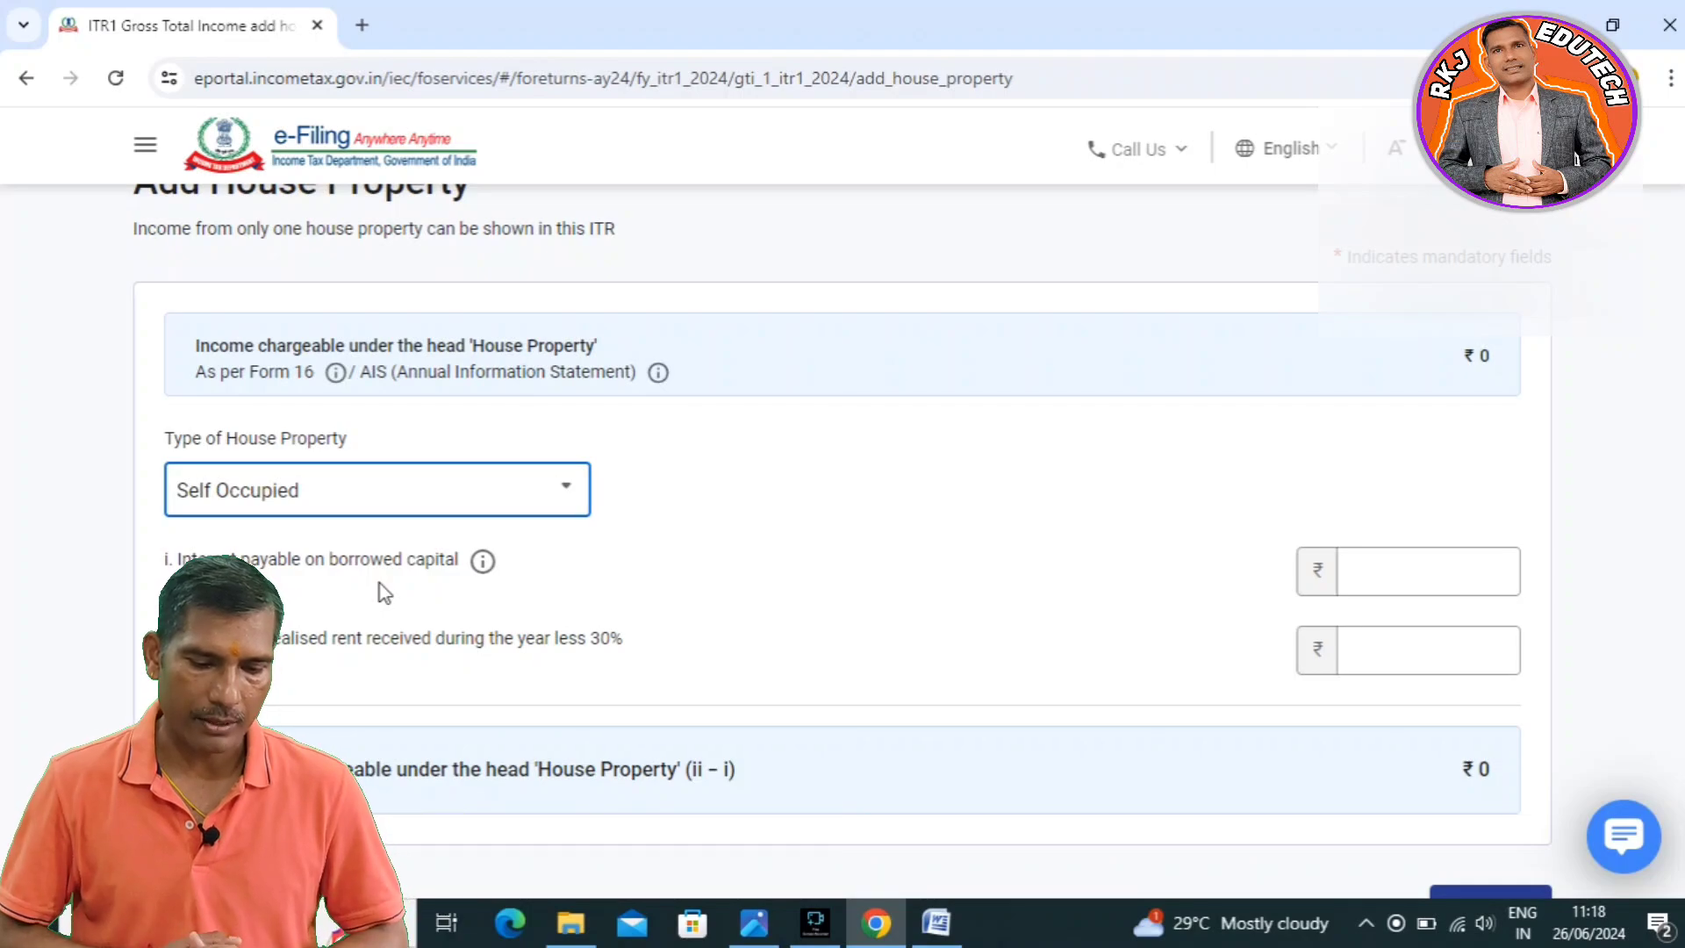
Step: Enter 2,00,000 as interest payable on borrowed capital and add the house property to the return
click(1410, 568)
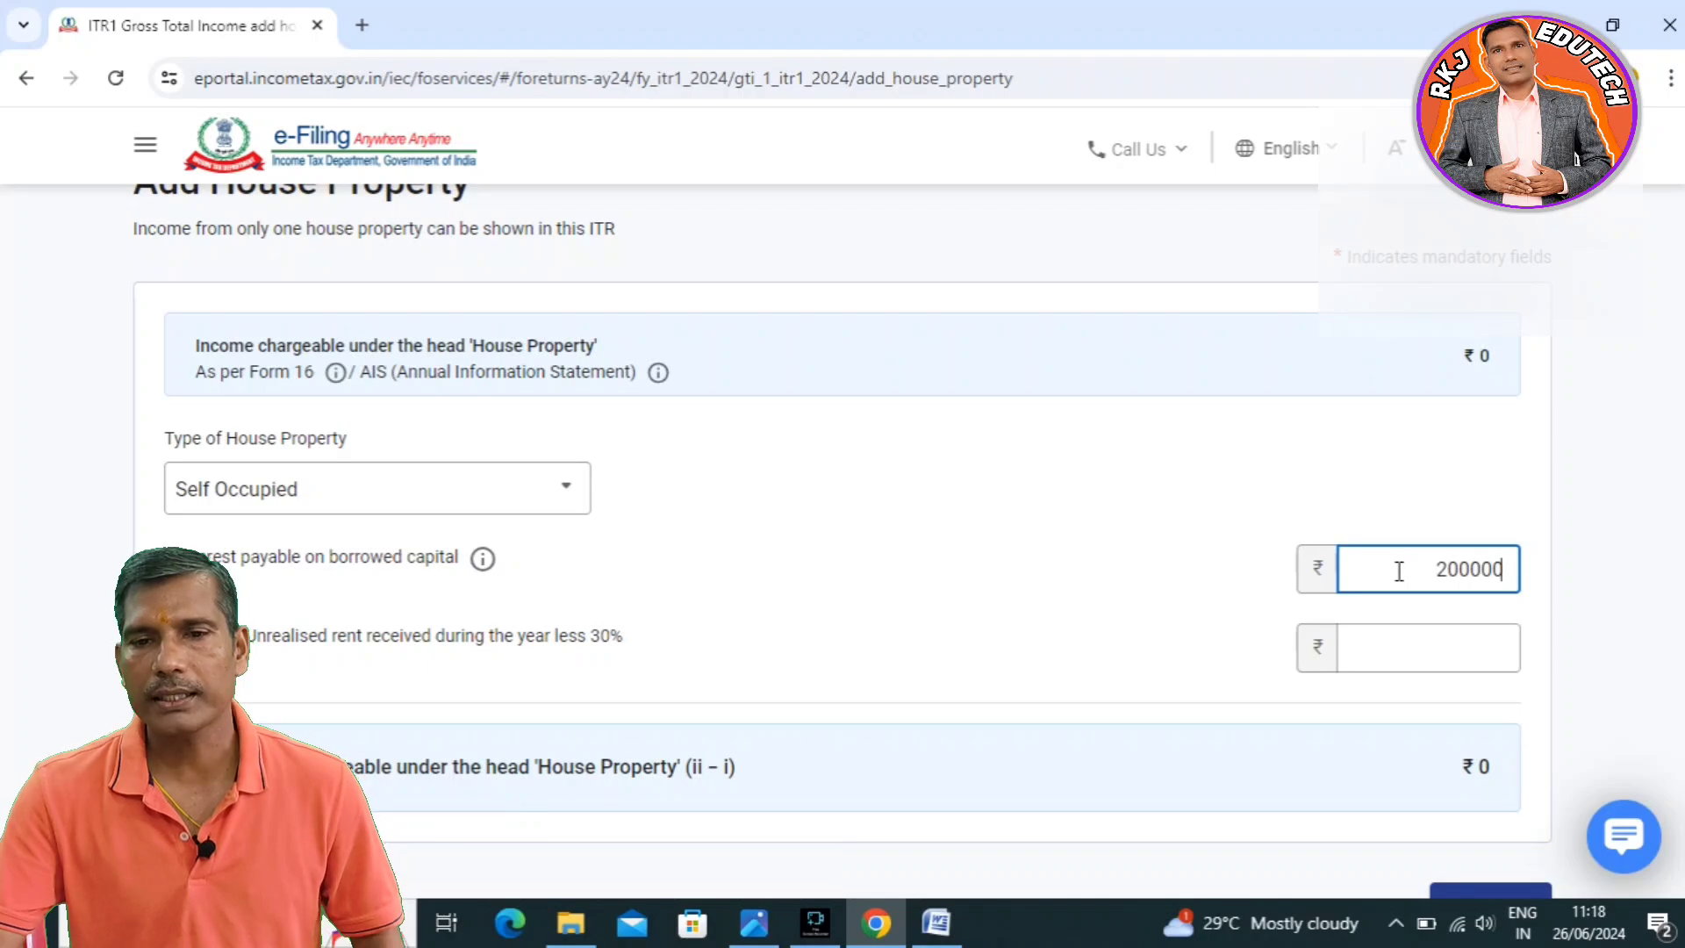
click(1088, 618)
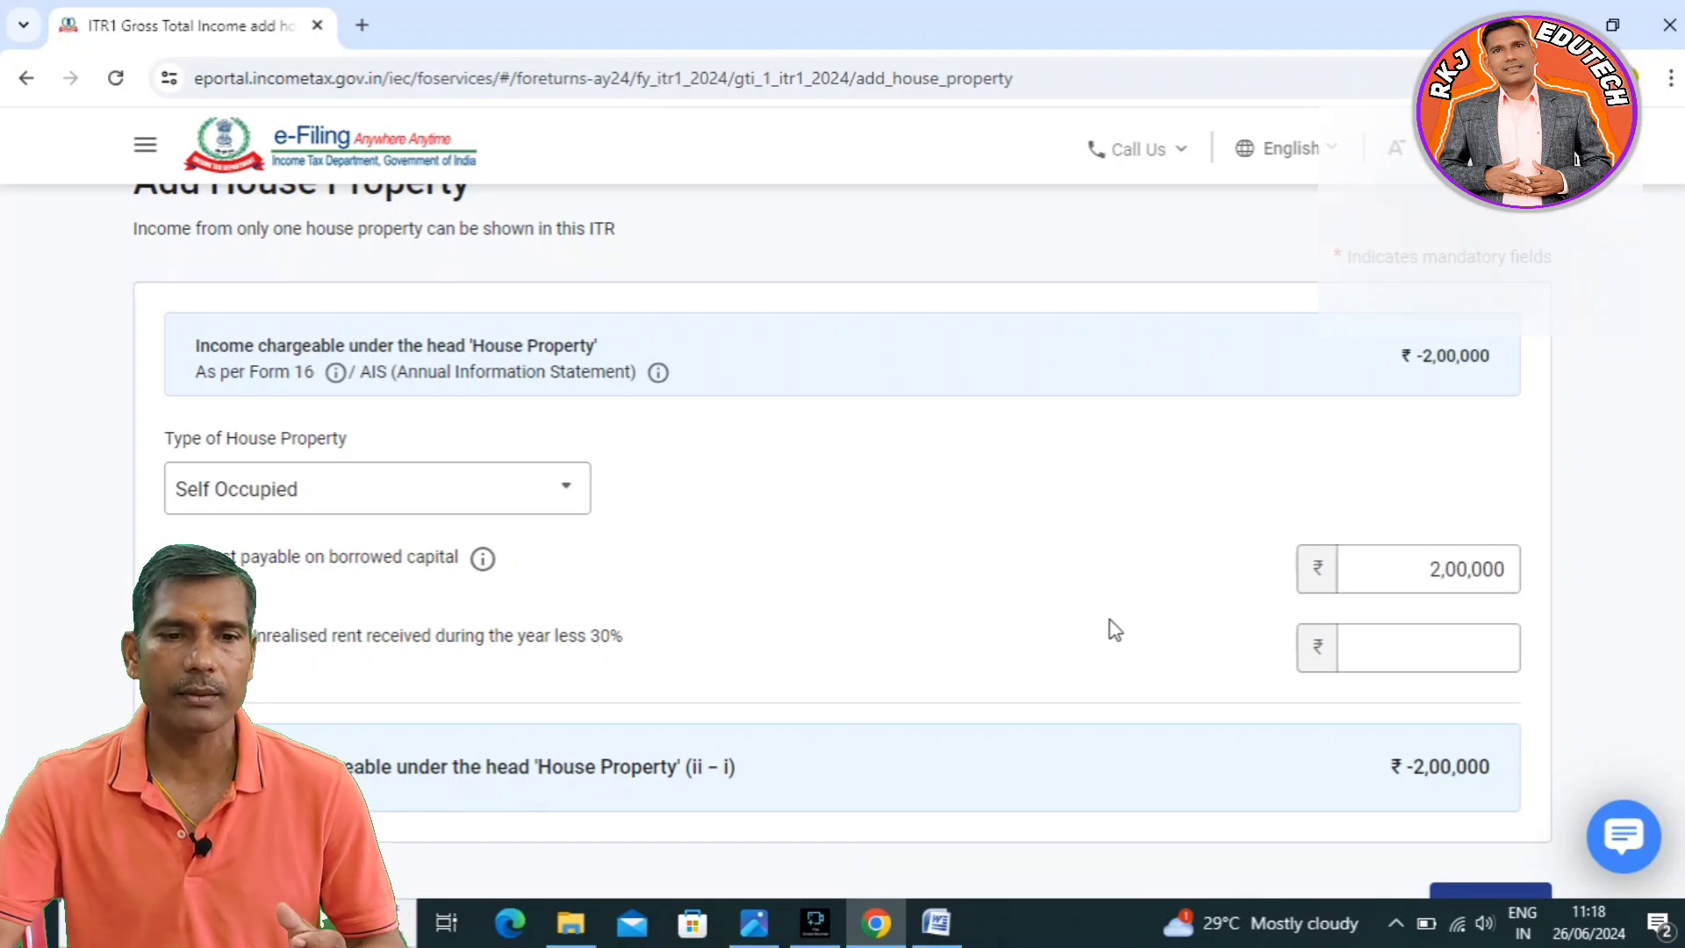
scroll(1115, 631, down, 3)
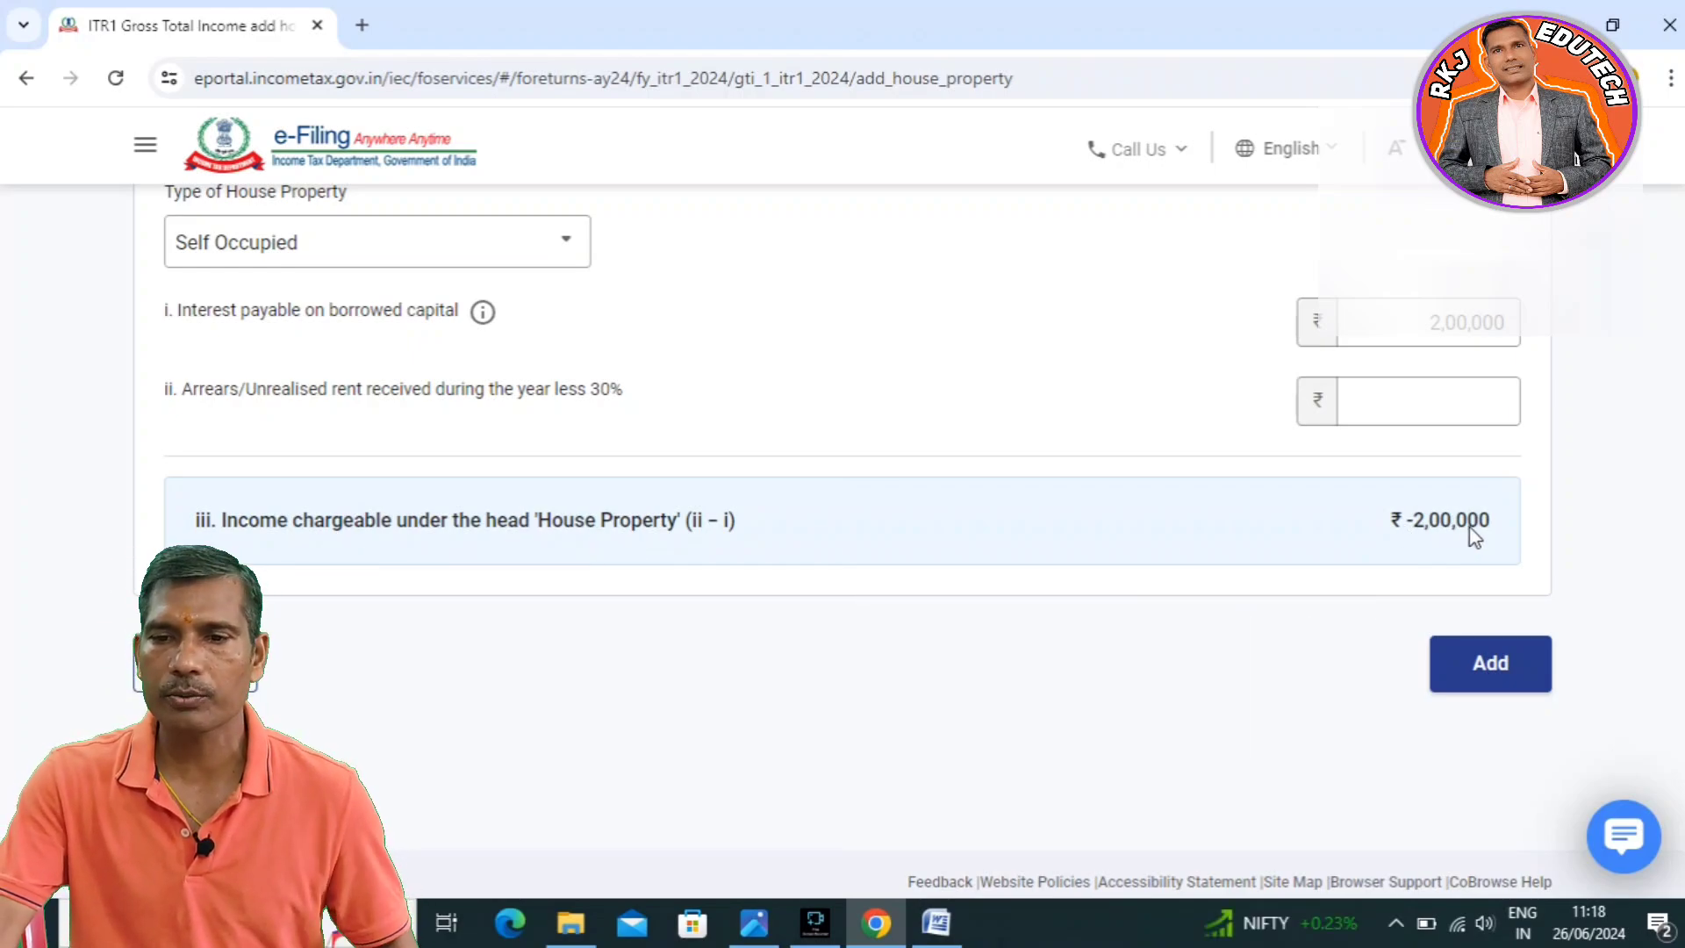
click(1482, 675)
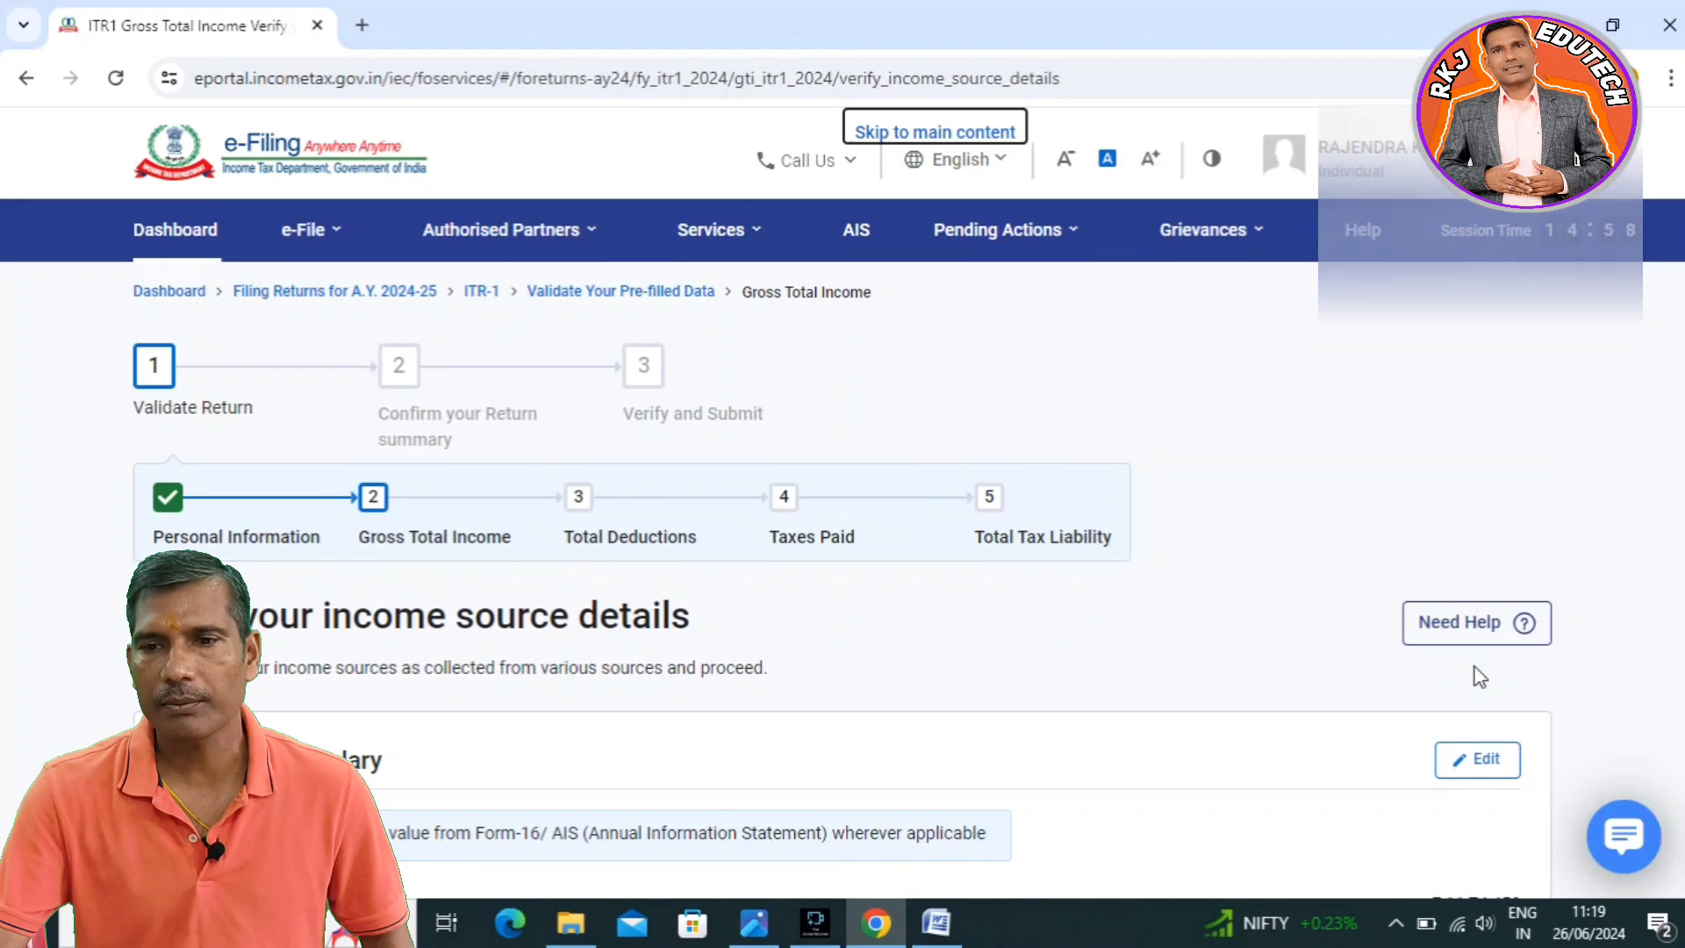
Step: Review the salary, house property and other-source income details, and confirm the Gross Total Income section
scroll(1415, 667, down, 7)
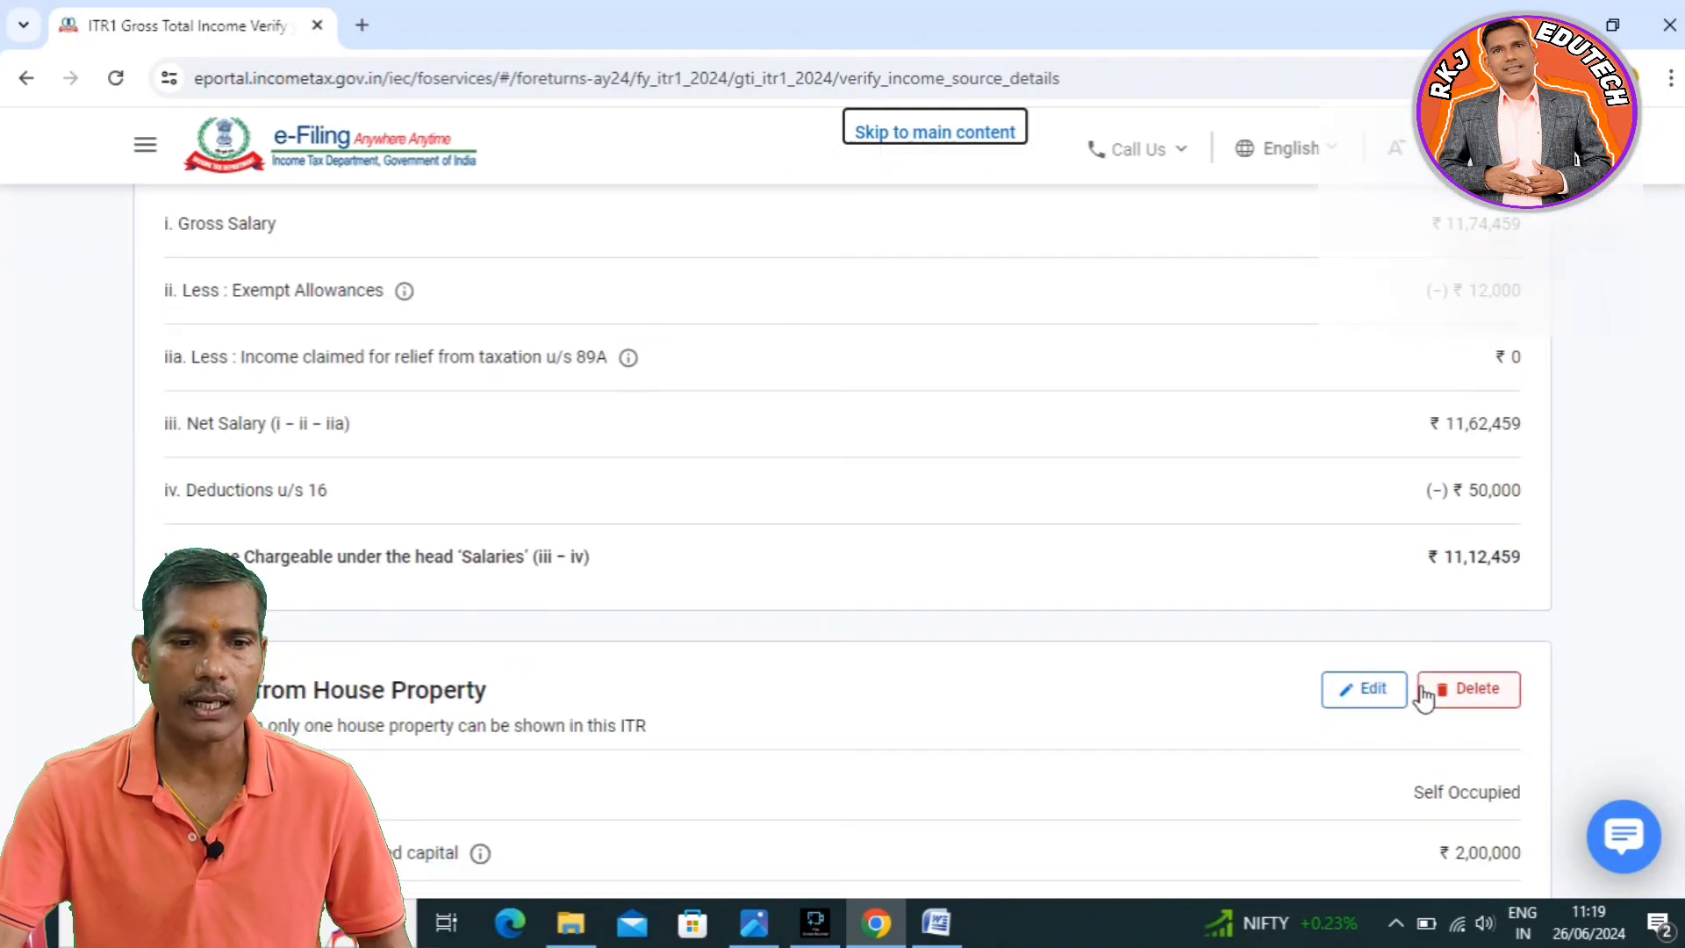
scroll(1116, 531, down, 10)
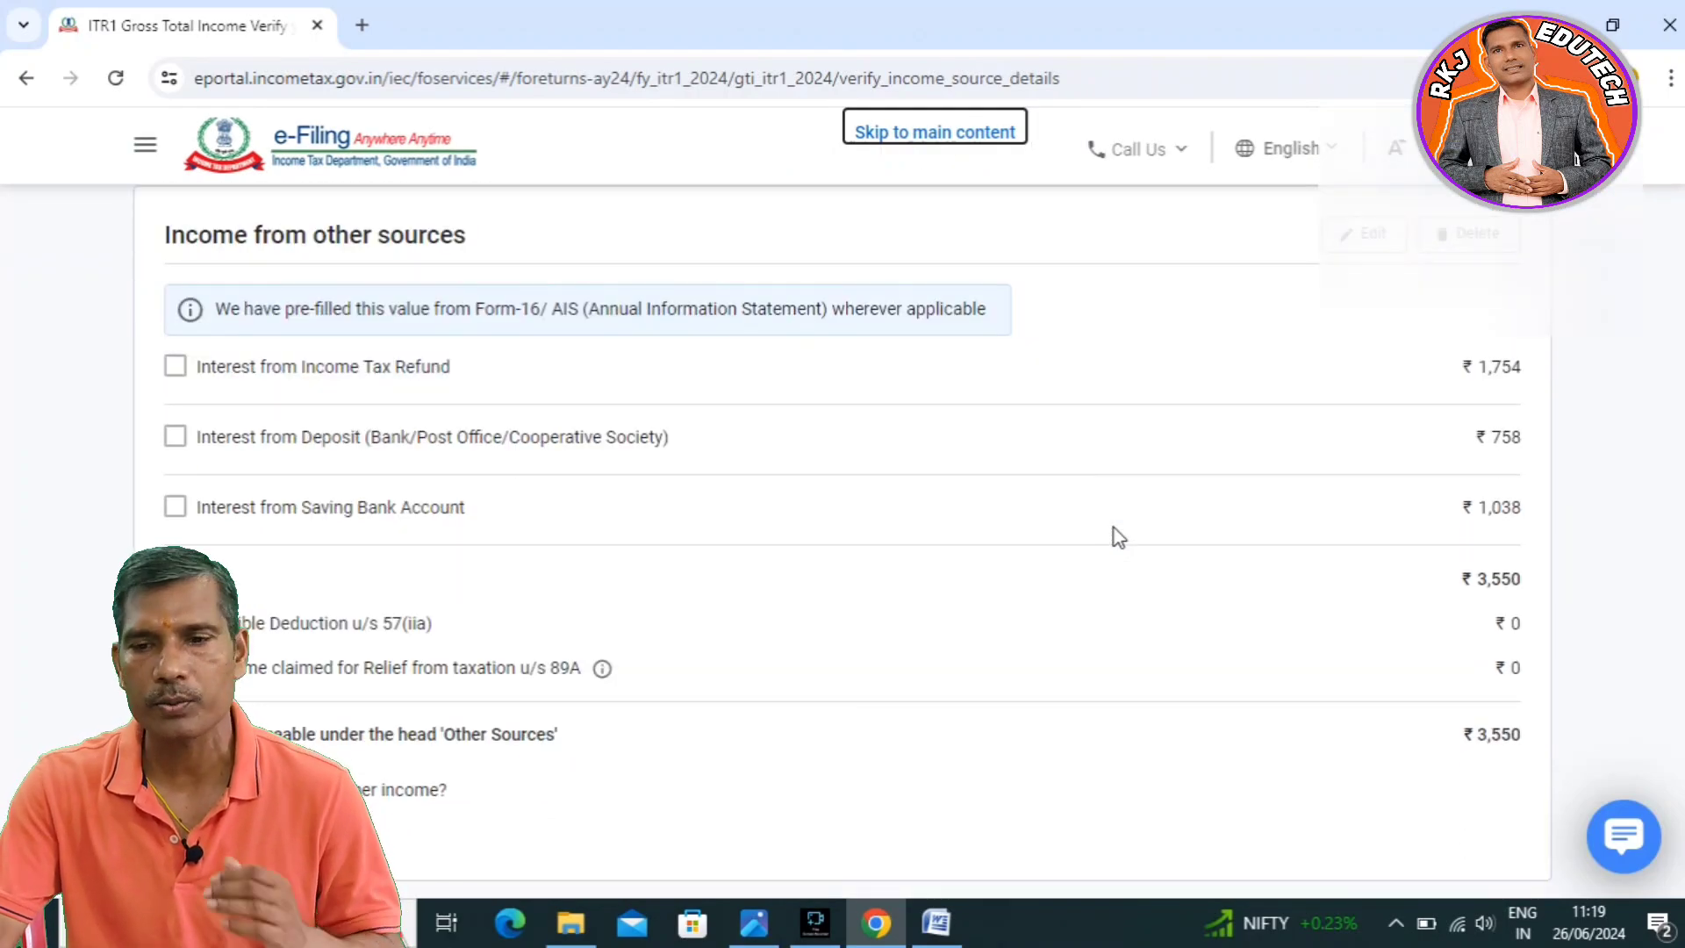
scroll(1219, 524, up, 6)
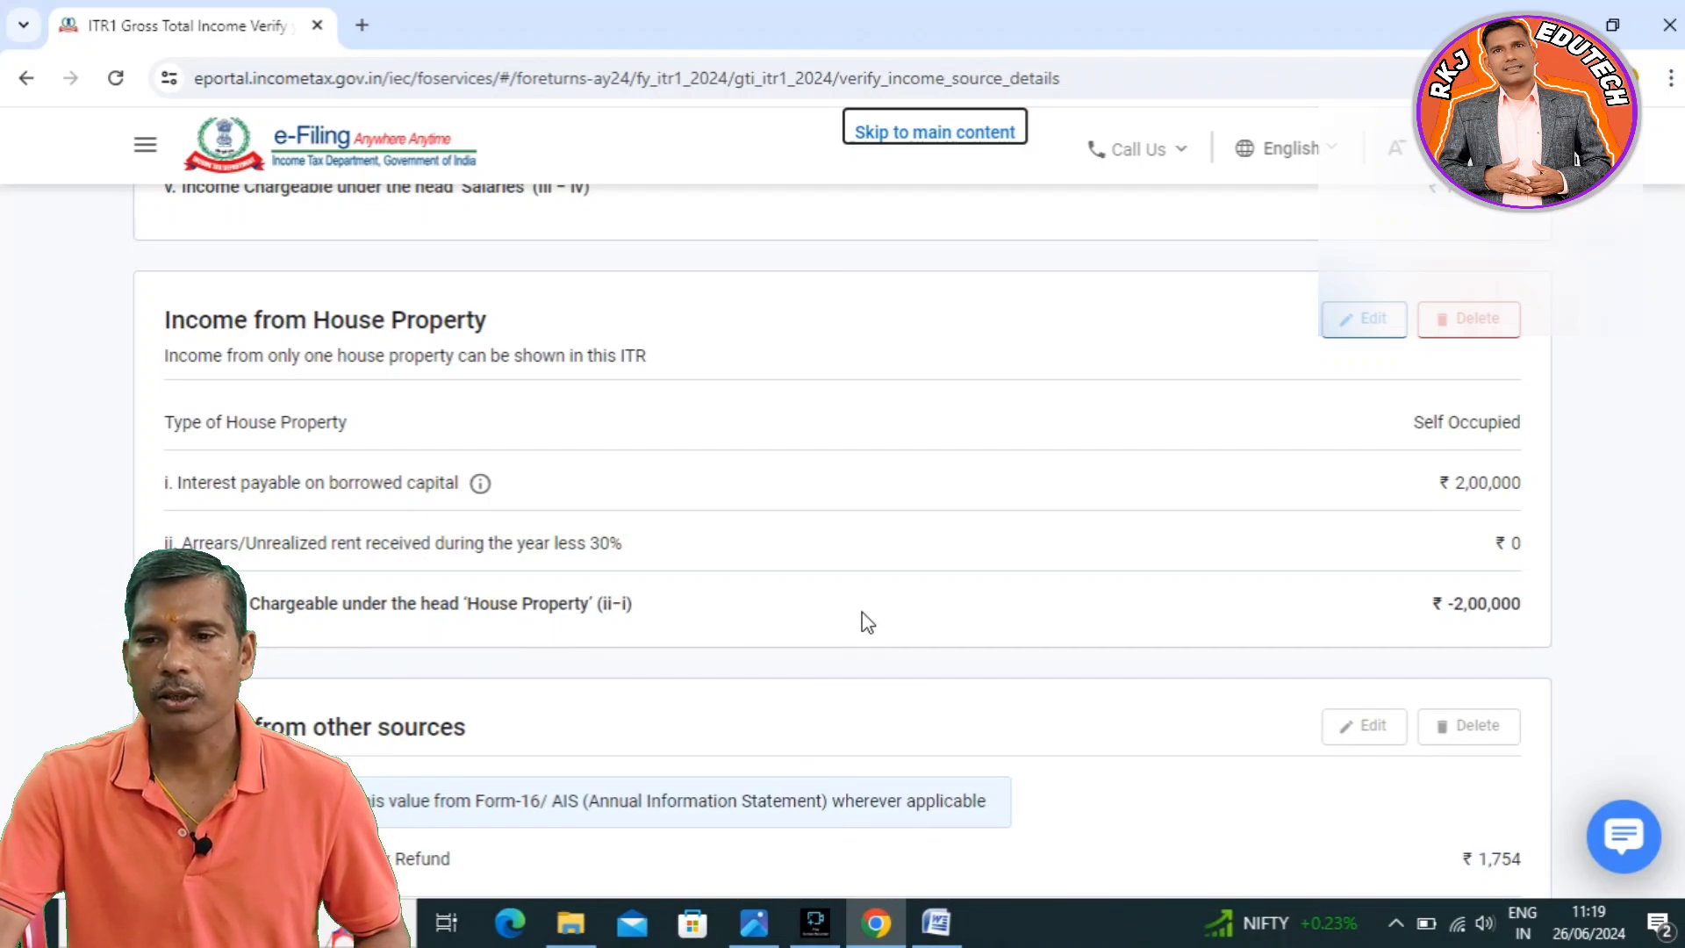
scroll(1492, 630, down, 4)
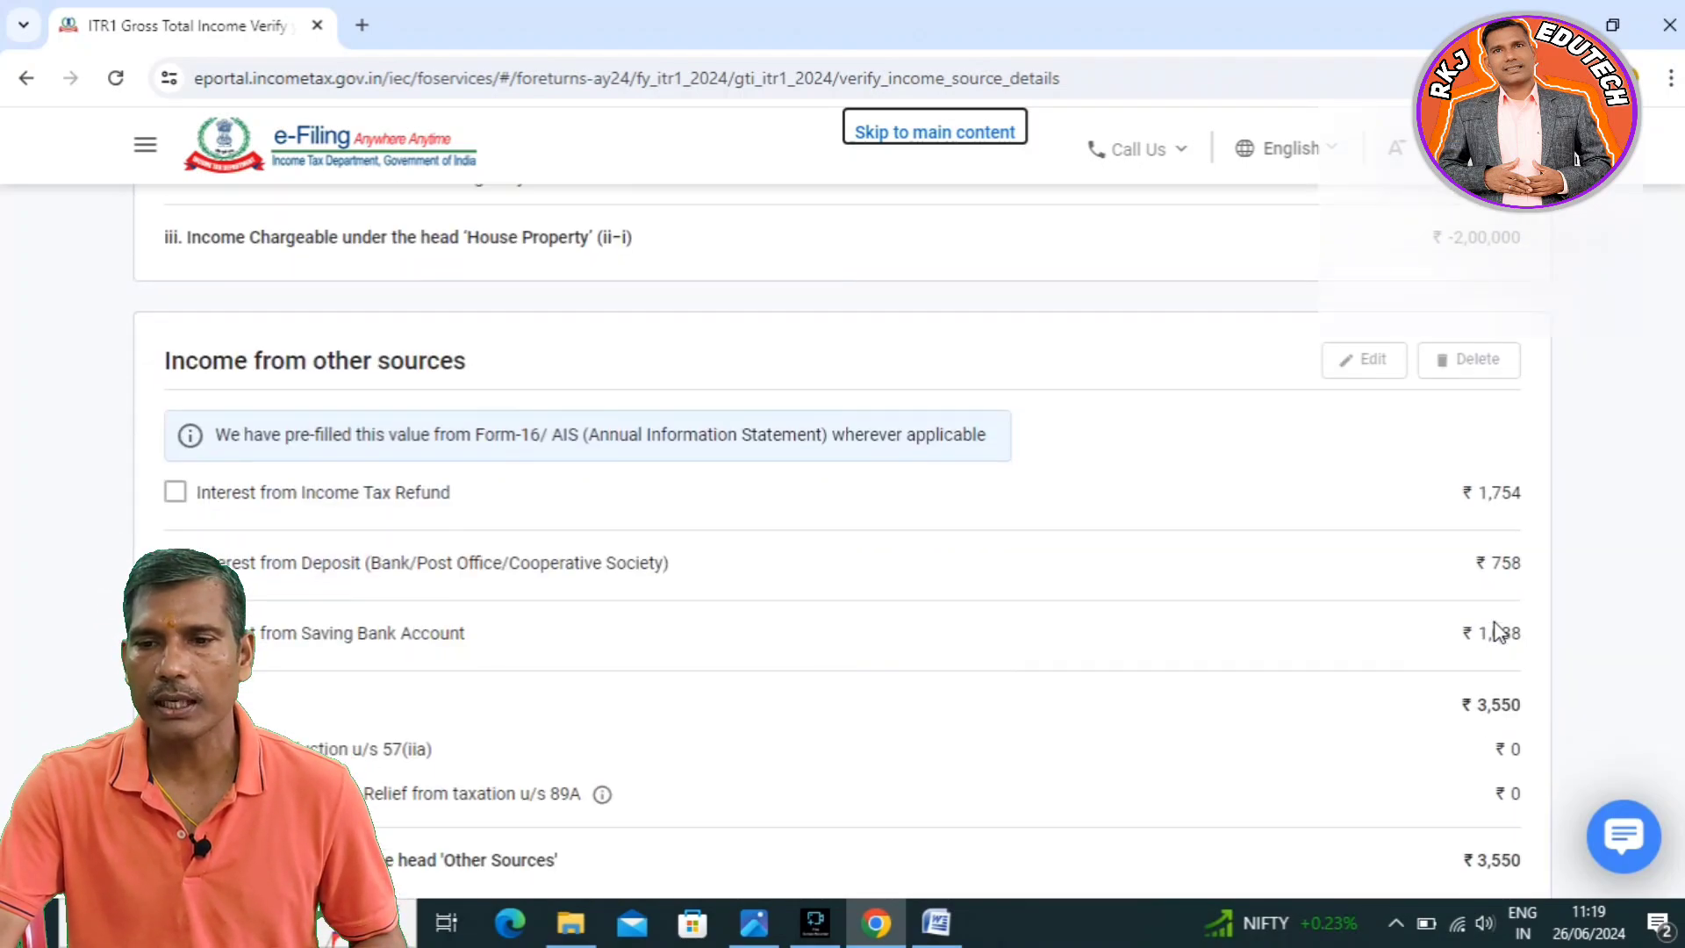
scroll(1416, 622, down, 8)
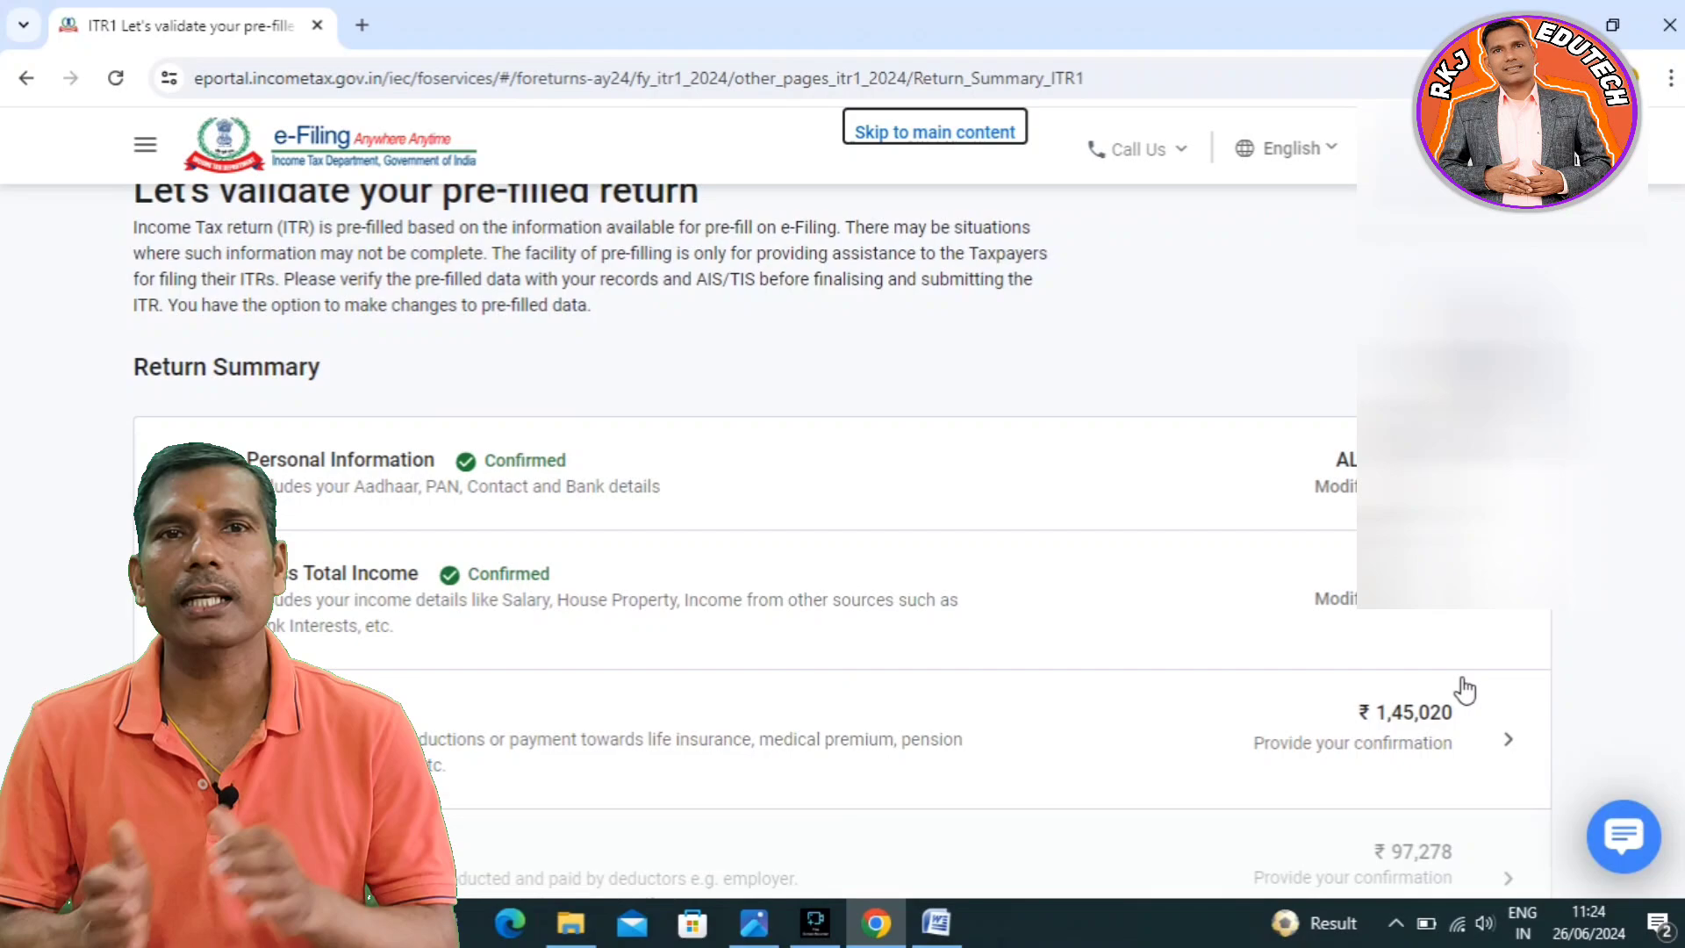
scroll(1465, 690, down, 2)
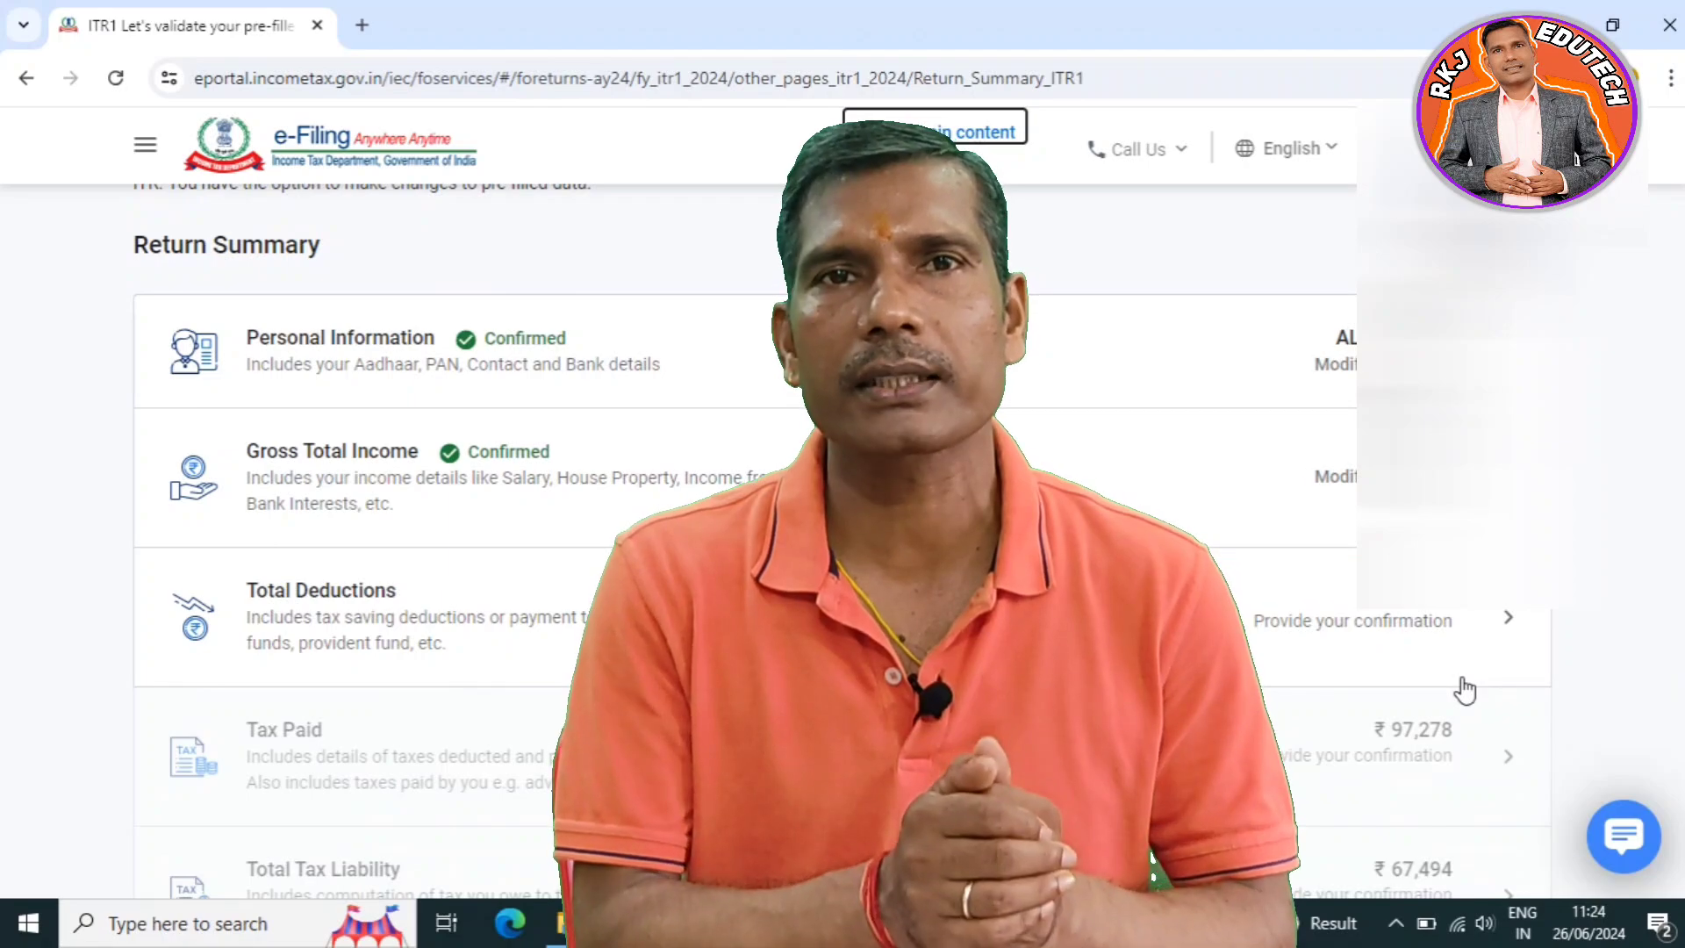
scroll(1464, 690, down, 3)
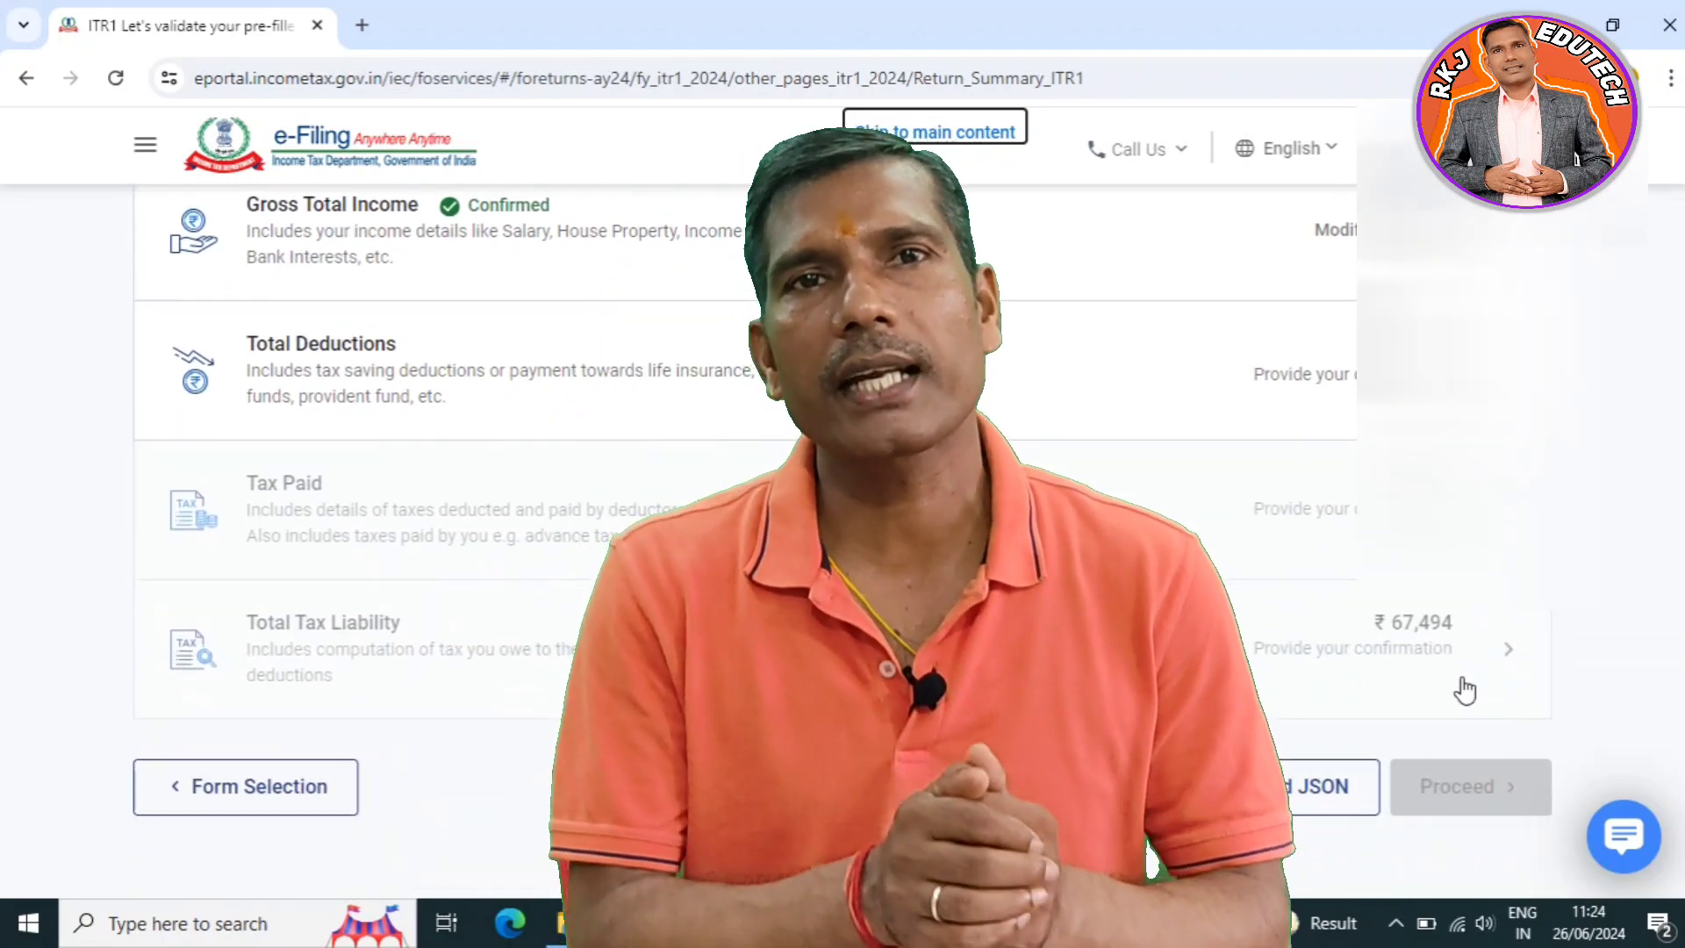
Step: Review the return summary sections and open Total Deductions to provide the deduction details
scroll(1464, 691, down, 2)
scroll(1463, 691, up, 5)
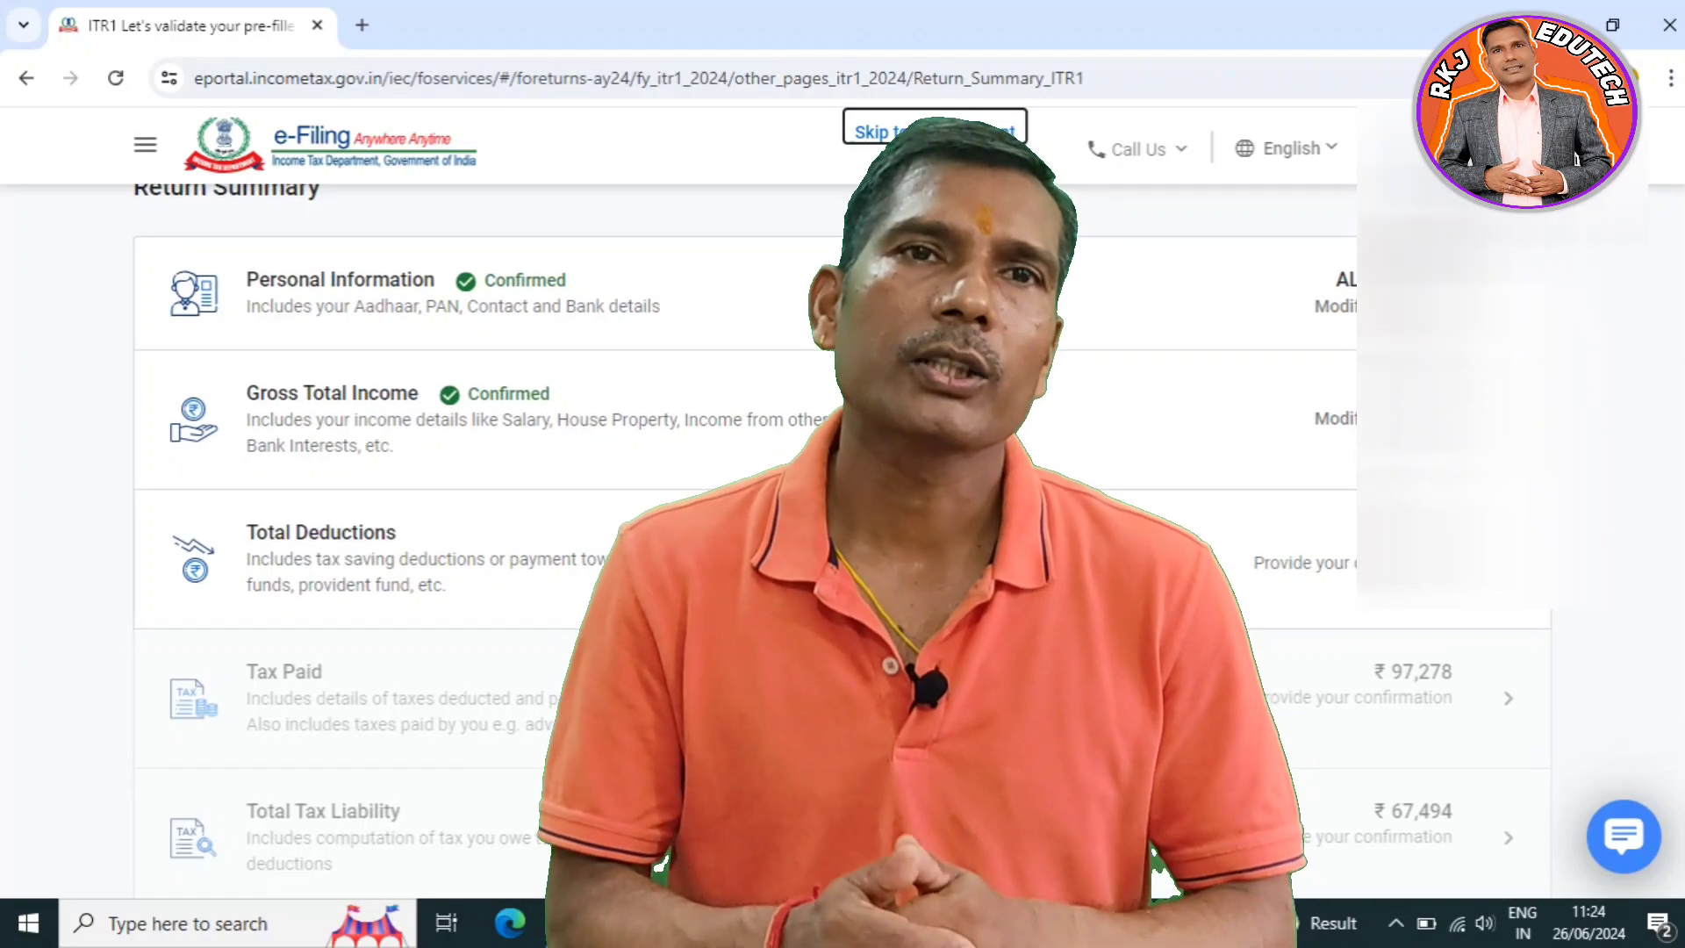
scroll(841, 527, down, 3)
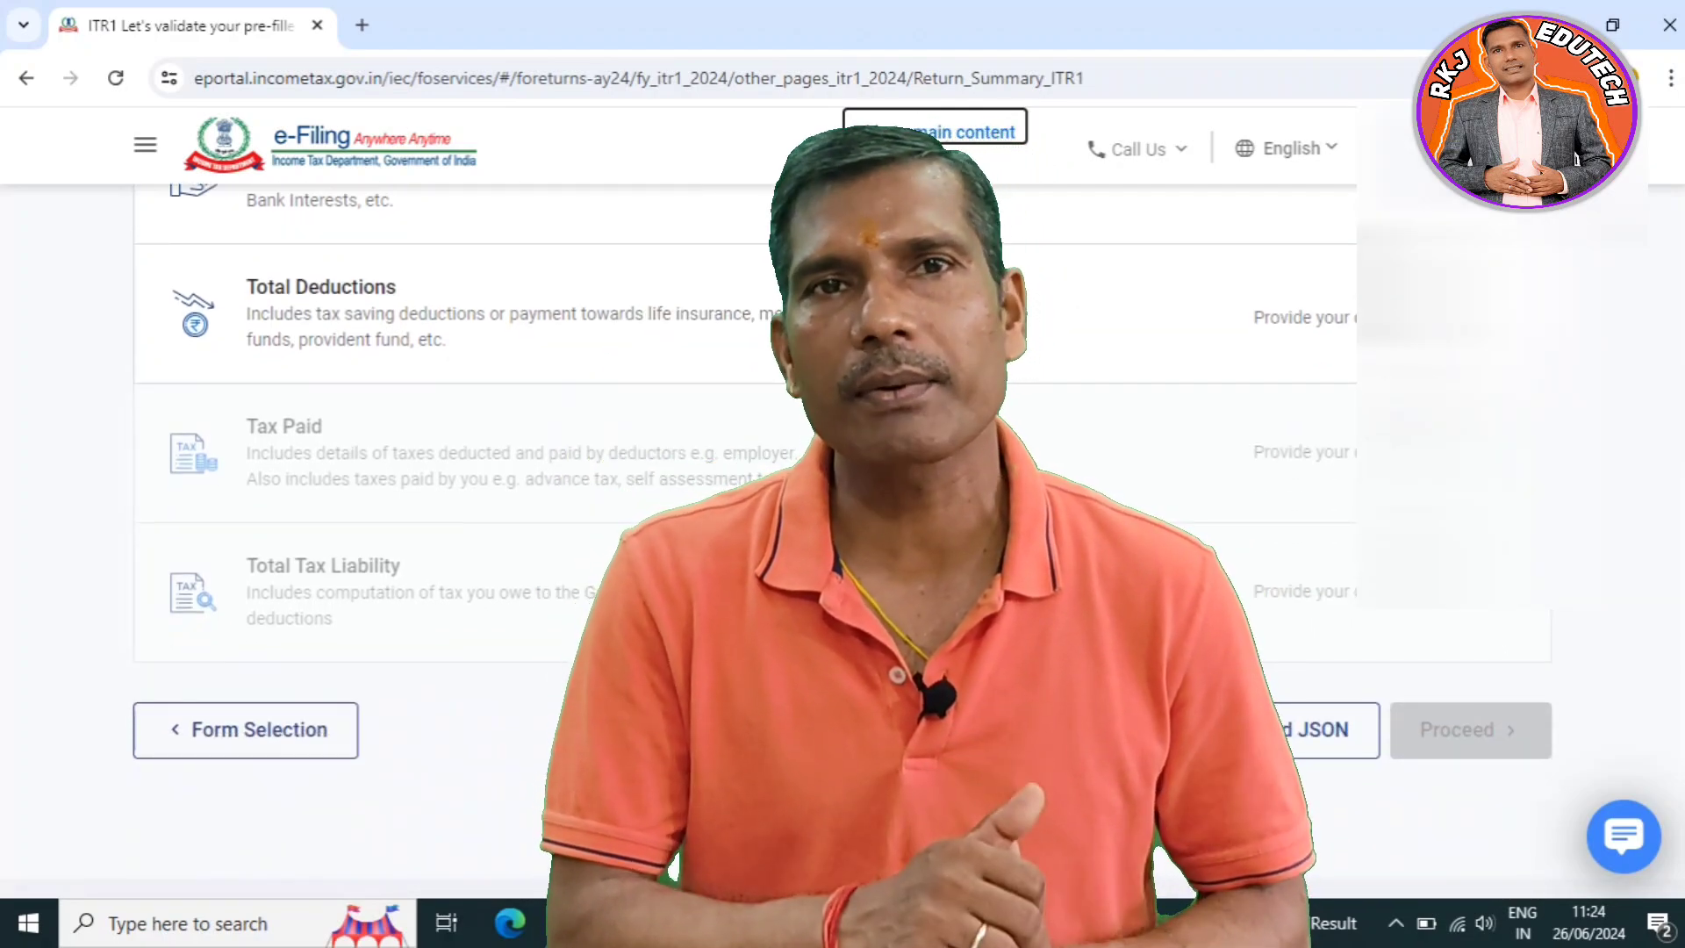
scroll(841, 526, up, 2)
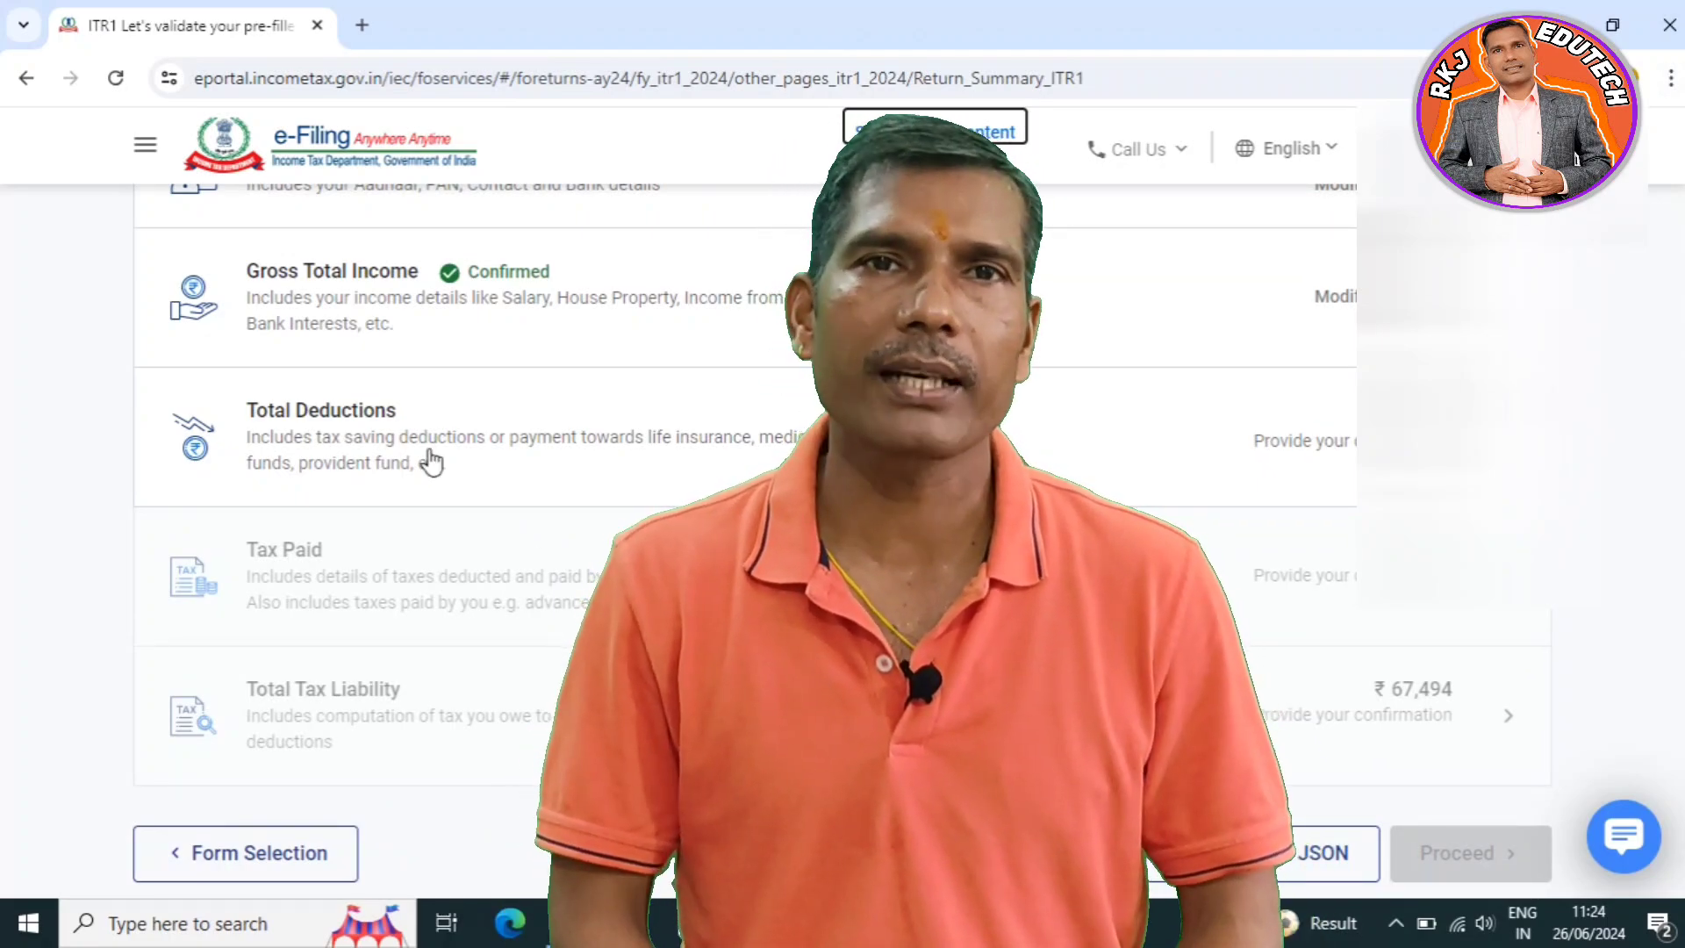
click(430, 453)
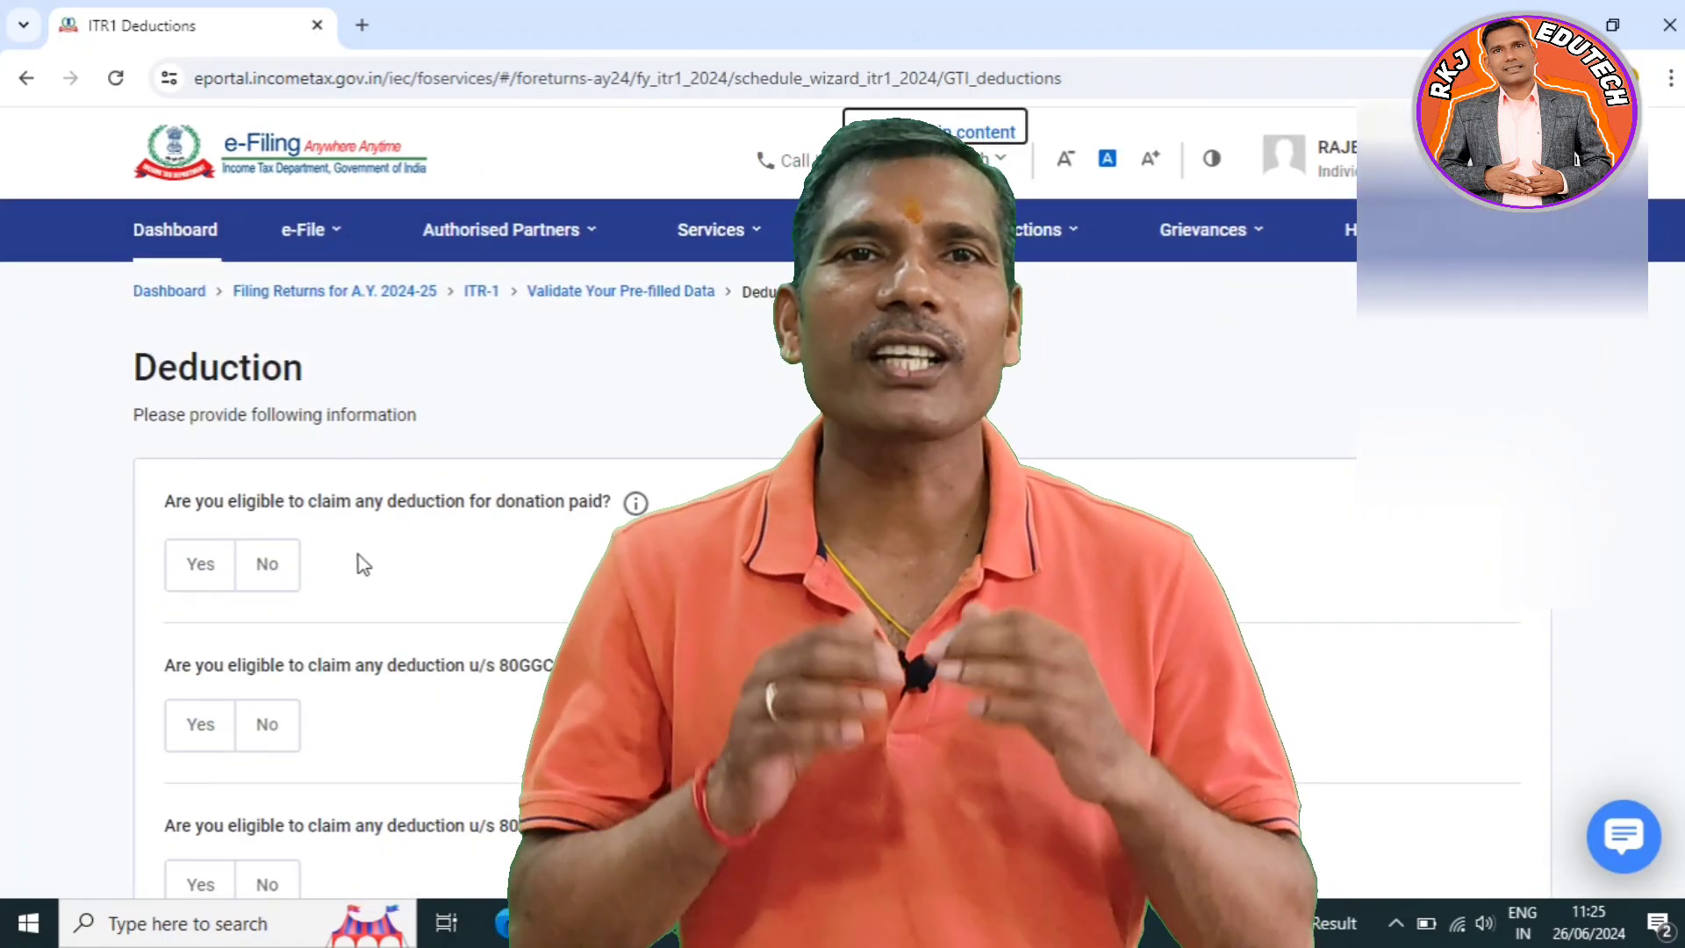
Step: Examine the deduction eligibility questions, including section 80GG, the pre-filled Section 80C payment and Section 80CCD(2)
scroll(324, 602, down, 10)
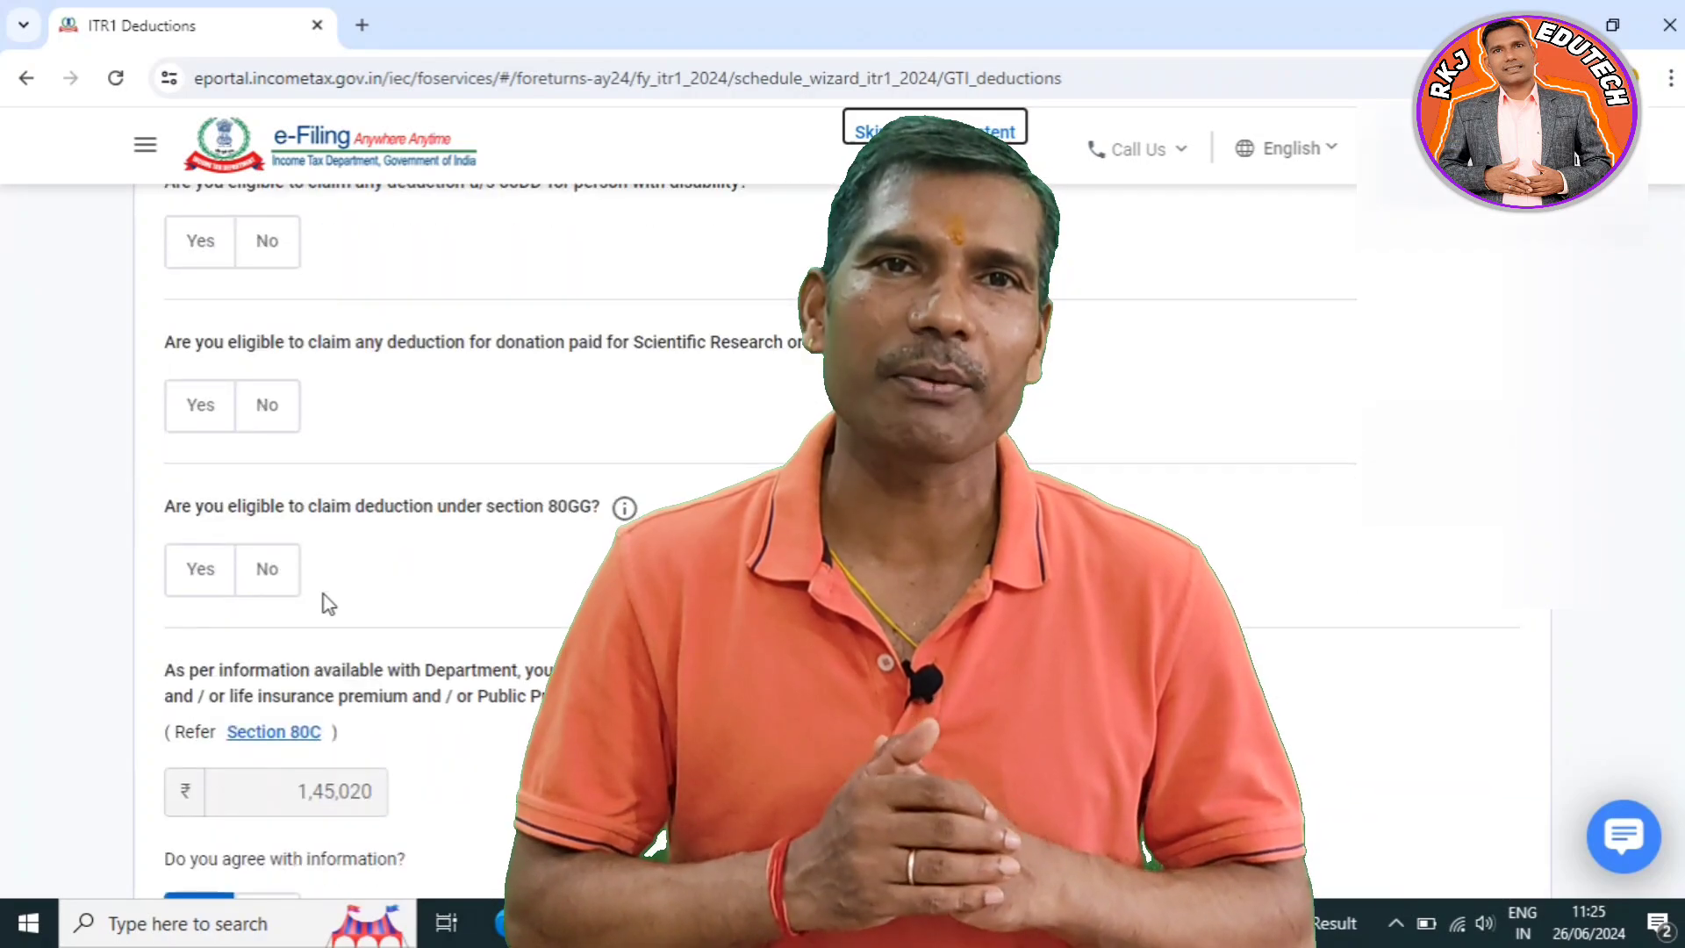
scroll(500, 641, down, 5)
scroll(500, 641, up, 10)
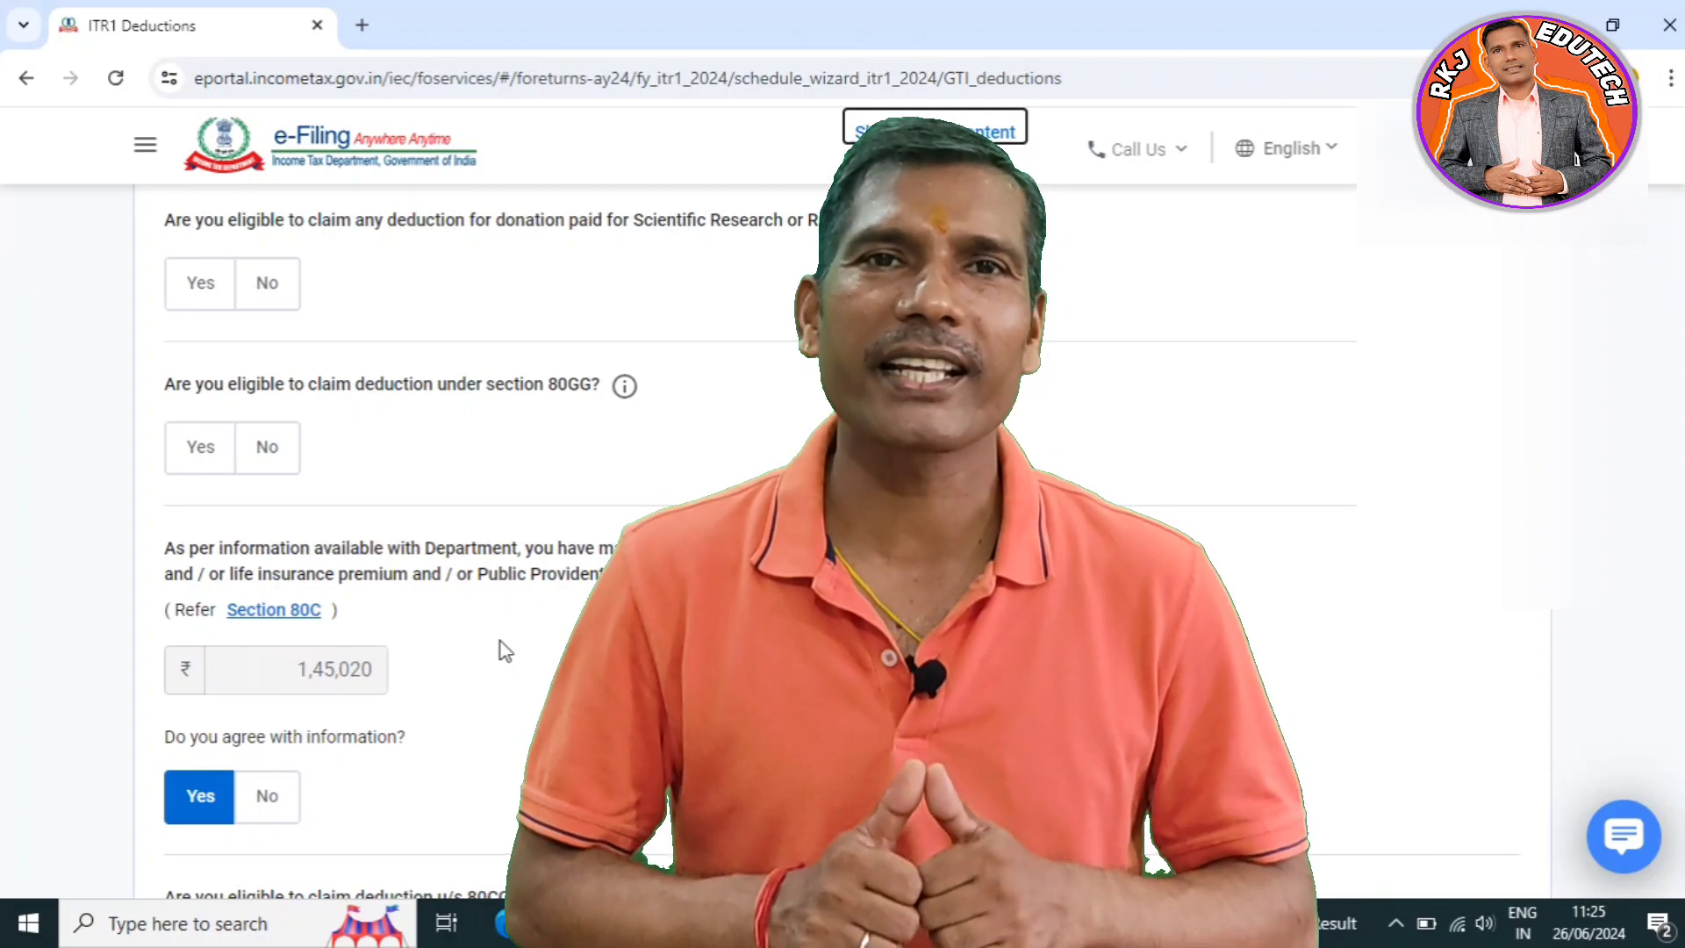
scroll(500, 641, down, 3)
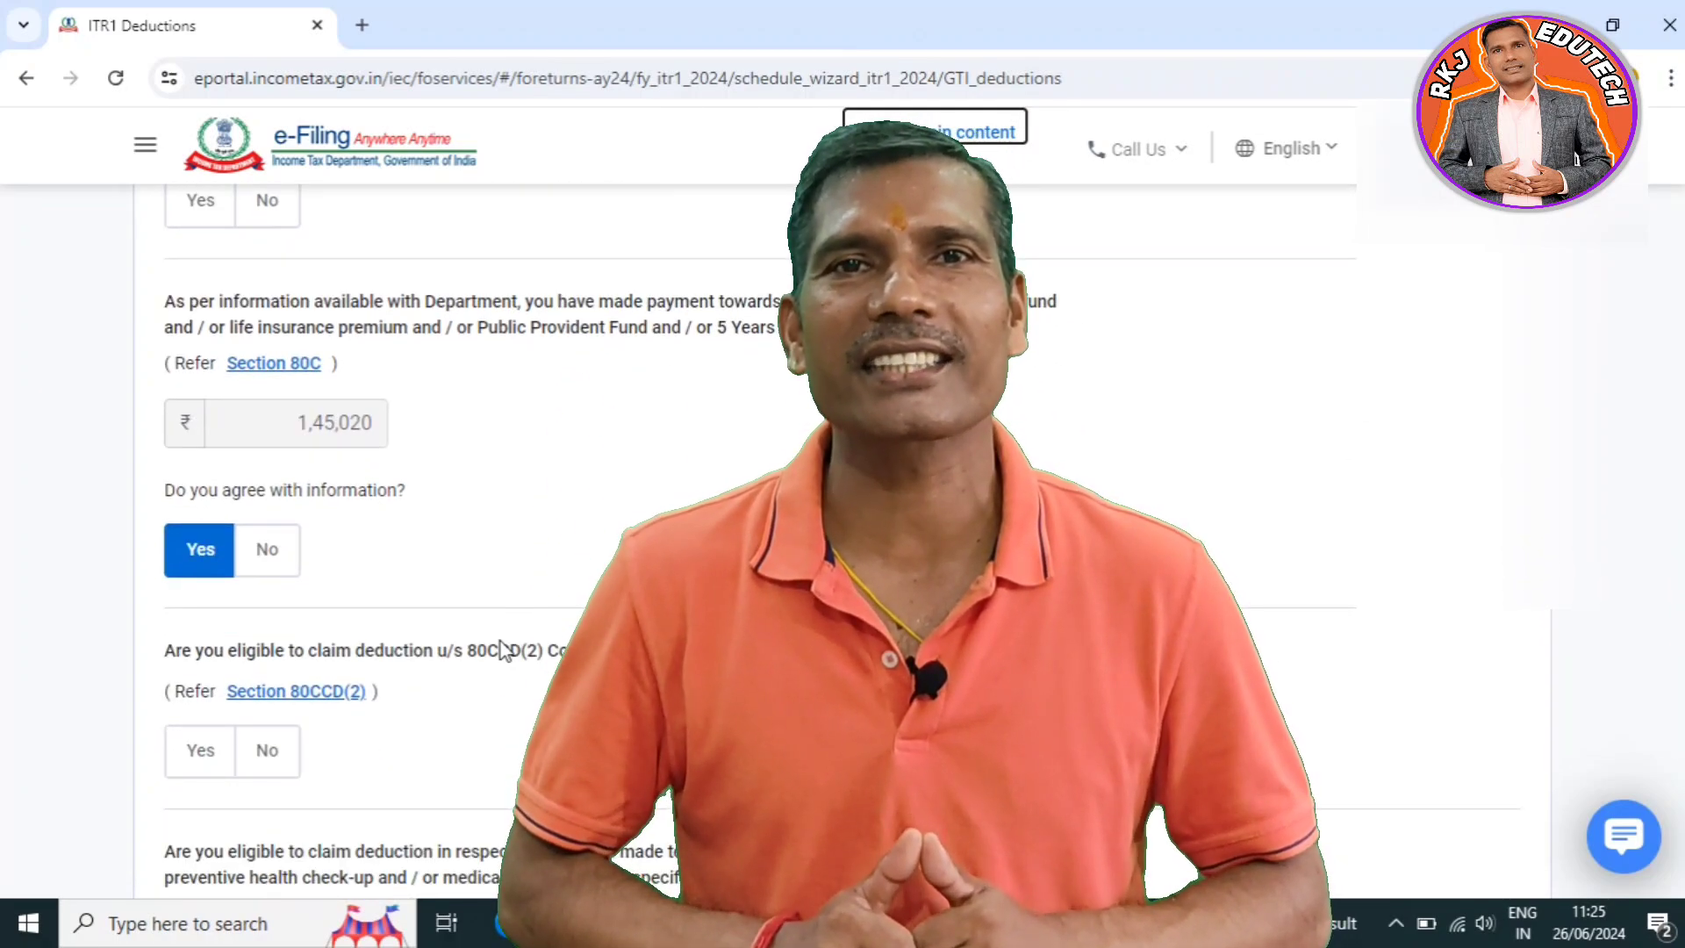
scroll(499, 641, up, 1)
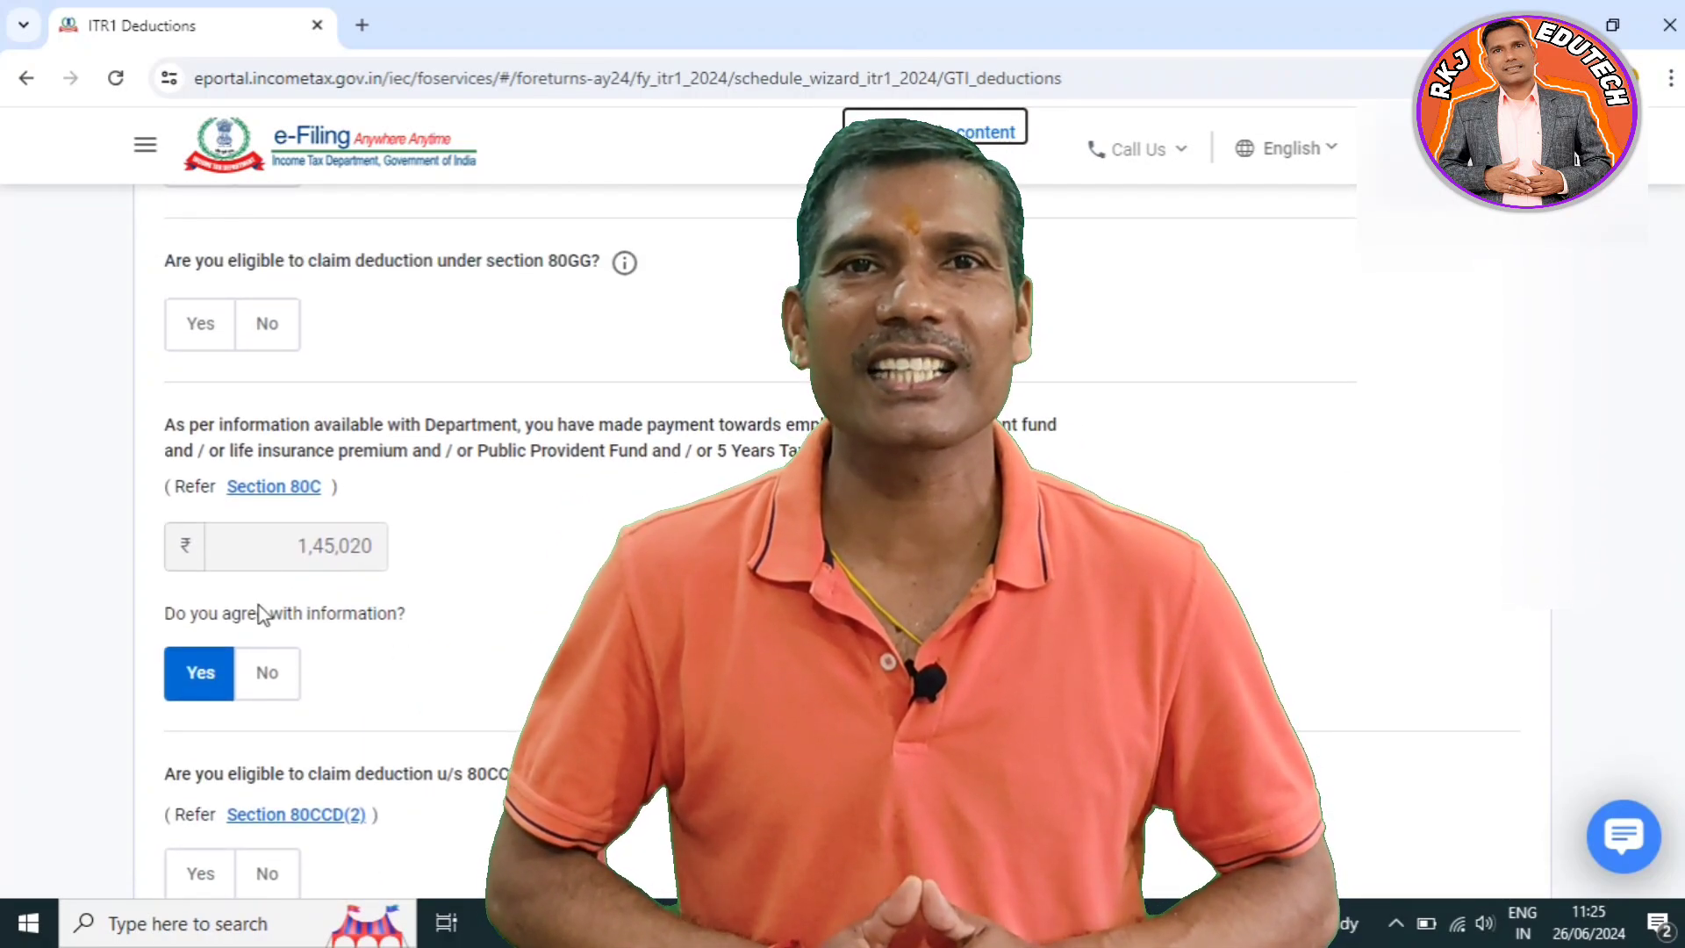